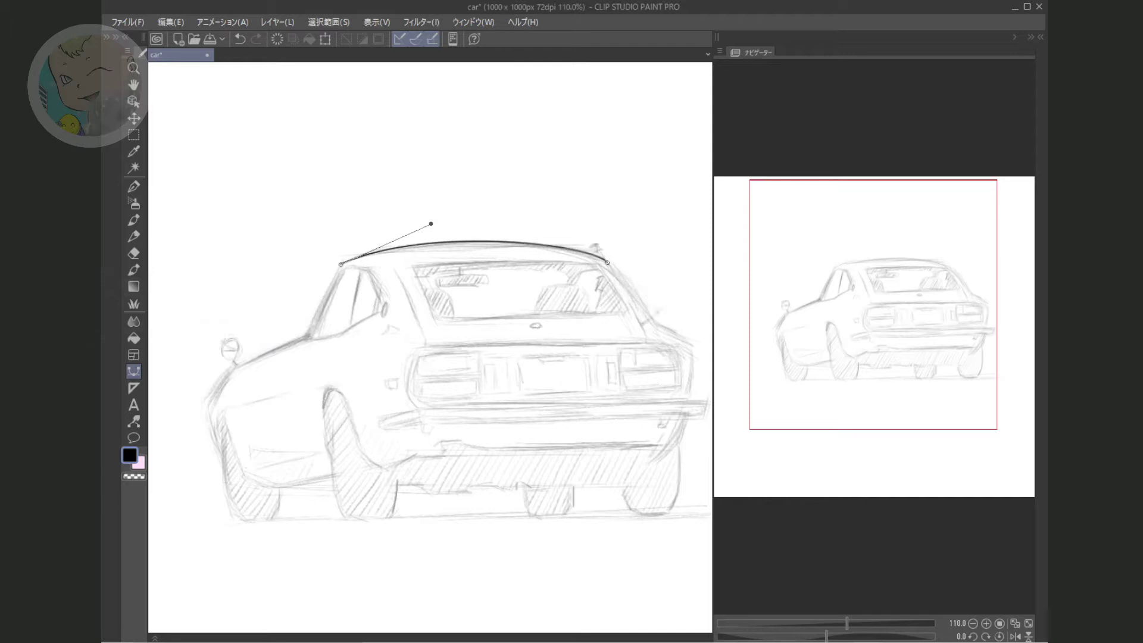
Step: Ink the car's right contour with curves from the end of the roof down the rear pillar and fender to the bumper
{"action": "double_click", "coordinate": [645, 319]}
{"action": "left_click_drag", "start_coordinate": [619, 264], "coordinate": [607, 350]}
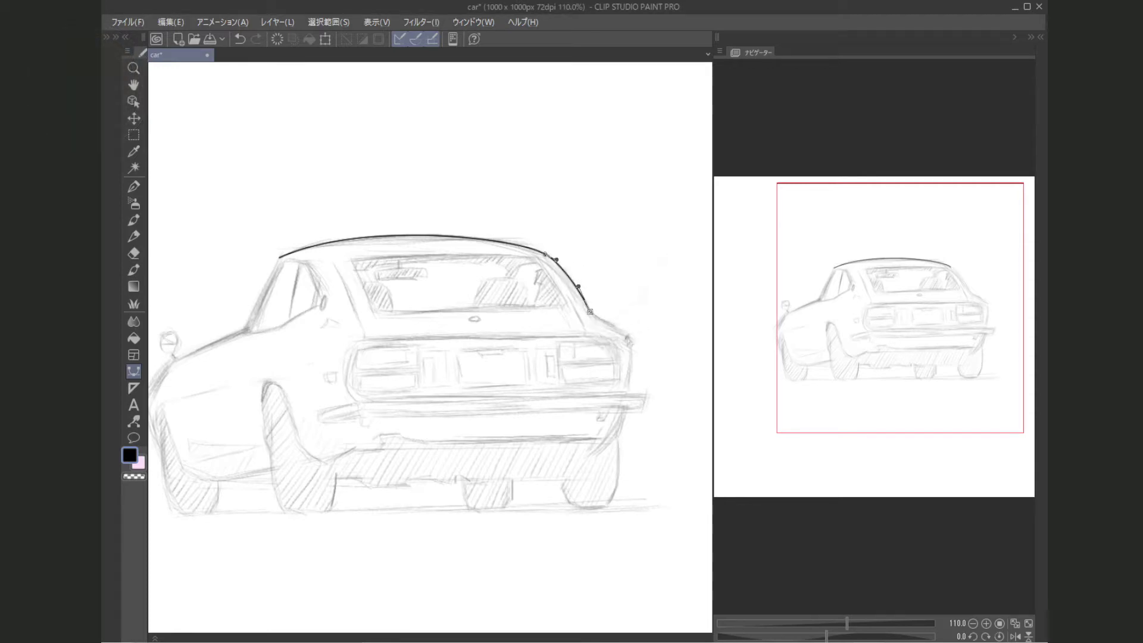
{"action": "left_click_drag", "start_coordinate": [629, 342], "coordinate": [617, 409]}
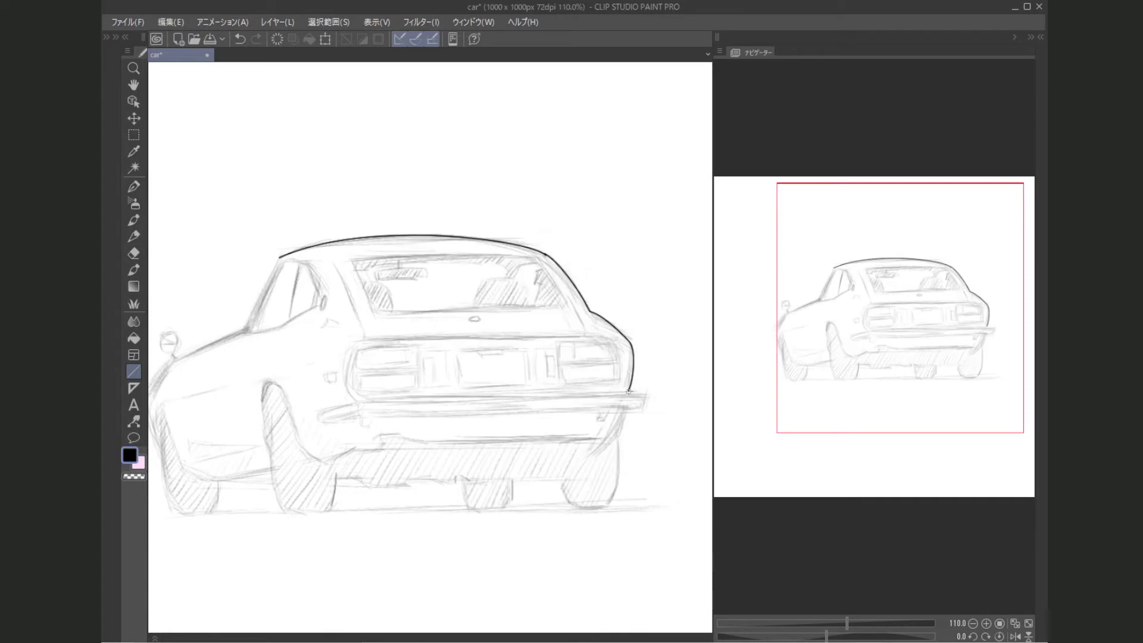
Step: Ink the bumper's right end and the body edge beneath it, and undo the attempted right rear tyre outline
{"action": "key", "text": "u"}
{"action": "left_click_drag", "start_coordinate": [645, 392], "coordinate": [644, 409]}
{"action": "left_click_drag", "start_coordinate": [617, 434], "coordinate": [606, 507]}
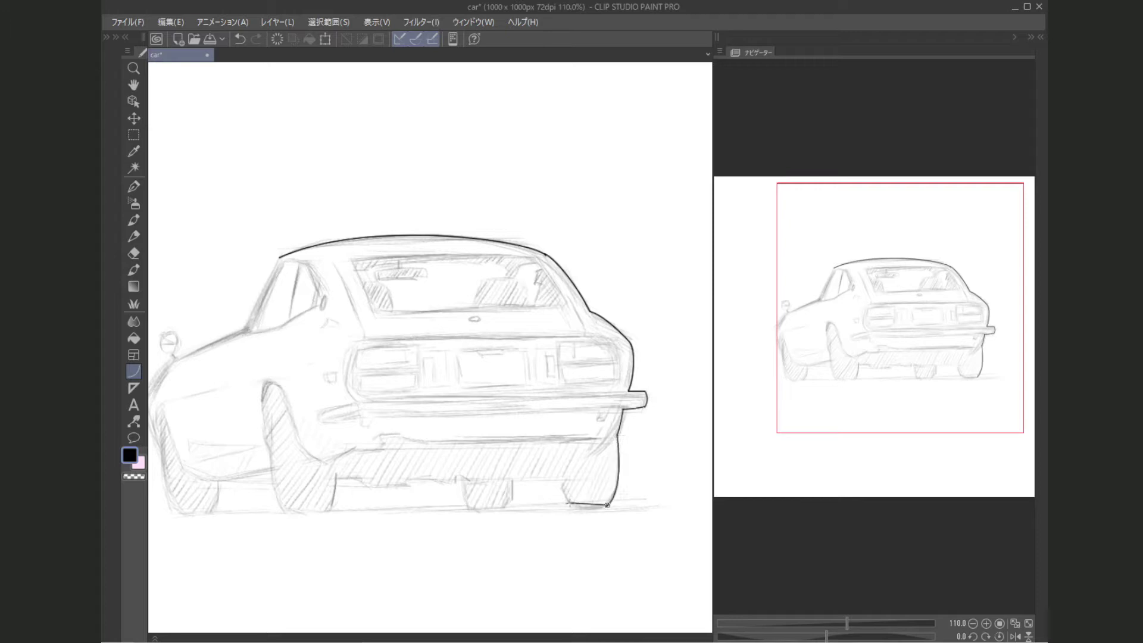
{"action": "left_click", "coordinate": [565, 480]}
{"action": "scroll", "coordinate": [565, 479], "scroll_direction": "up", "scroll_amount": 3}
{"action": "key", "text": "ctrl+z"}
Step: Draw the right rear tyre as a tall ellipse with a curved outer edge, and erase its upper part inside the body
{"action": "key", "text": "u"}
{"action": "left_click_drag", "start_coordinate": [578, 295], "coordinate": [539, 278]}
{"action": "key", "text": "u"}
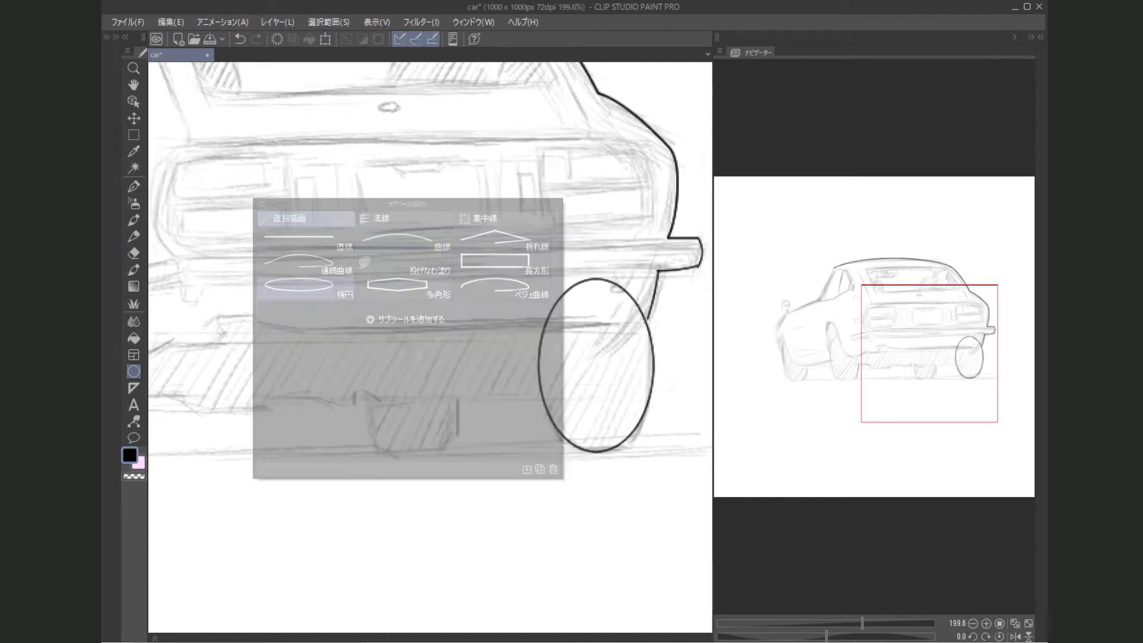
{"action": "left_click_drag", "start_coordinate": [619, 319], "coordinate": [613, 451]}
{"action": "key", "text": "e"}
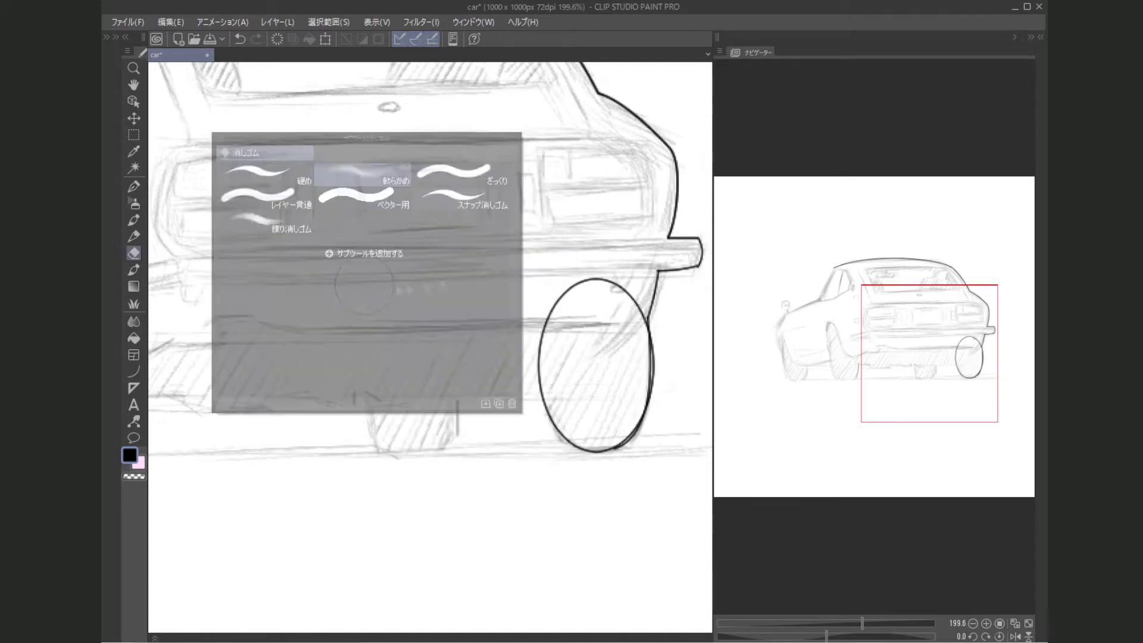
{"action": "left_click_drag", "start_coordinate": [548, 334], "coordinate": [637, 298]}
Step: Draw the straight underbody line between the rear tyres and outline the partly hidden tyre hanging below it
{"action": "left_click_drag", "start_coordinate": [417, 297], "coordinate": [509, 268]}
{"action": "key", "text": "u"}
{"action": "left_click_drag", "start_coordinate": [225, 367], "coordinate": [631, 368]}
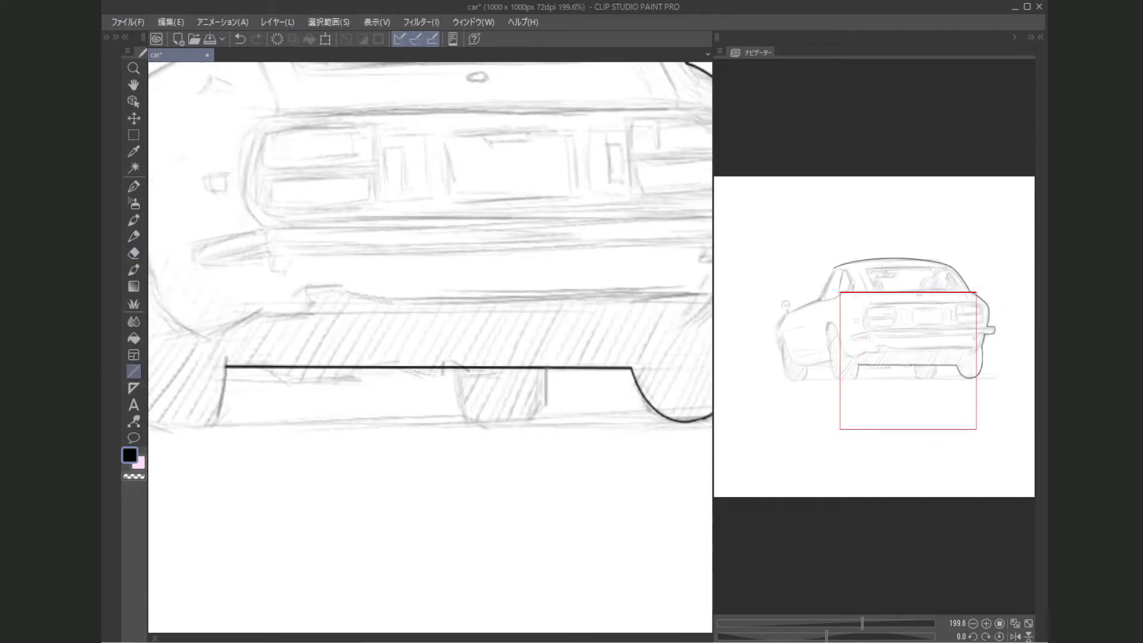
{"action": "key", "text": "u"}
{"action": "mouse_move", "coordinate": [454, 360]}
{"action": "left_mouse_down"}
{"action": "mouse_move", "coordinate": [462, 412]}
{"action": "mouse_move", "coordinate": [544, 406]}
{"action": "left_mouse_up"}
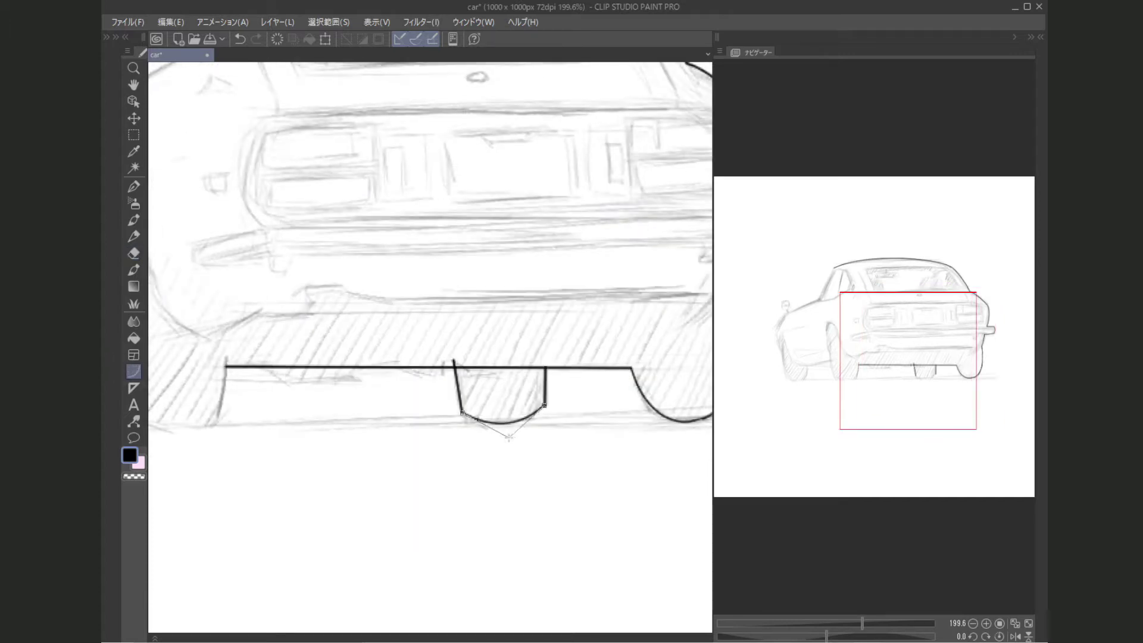
Step: Draw the stepped underbody parts with straight segments and erase the sections of the base line they replace
{"action": "key", "text": "u"}
{"action": "left_click_drag", "start_coordinate": [387, 358], "coordinate": [420, 376]}
{"action": "left_click_drag", "start_coordinate": [420, 376], "coordinate": [444, 376]}
{"action": "left_click_drag", "start_coordinate": [444, 377], "coordinate": [443, 361]}
{"action": "left_click_drag", "start_coordinate": [360, 361], "coordinate": [360, 382]}
{"action": "left_click_drag", "start_coordinate": [360, 381], "coordinate": [289, 383]}
{"action": "left_click_drag", "start_coordinate": [289, 384], "coordinate": [257, 360]}
{"action": "key", "text": "u"}
{"action": "left_click", "coordinate": [417, 367]}
{"action": "left_click", "coordinate": [500, 367]}
{"action": "left_click", "coordinate": [309, 367]}
Step: Draw the left rear tyre as an ellipse with a curved side and flat ground line, and erase the excess below
{"action": "left_click_drag", "start_coordinate": [357, 358], "coordinate": [539, 310]}
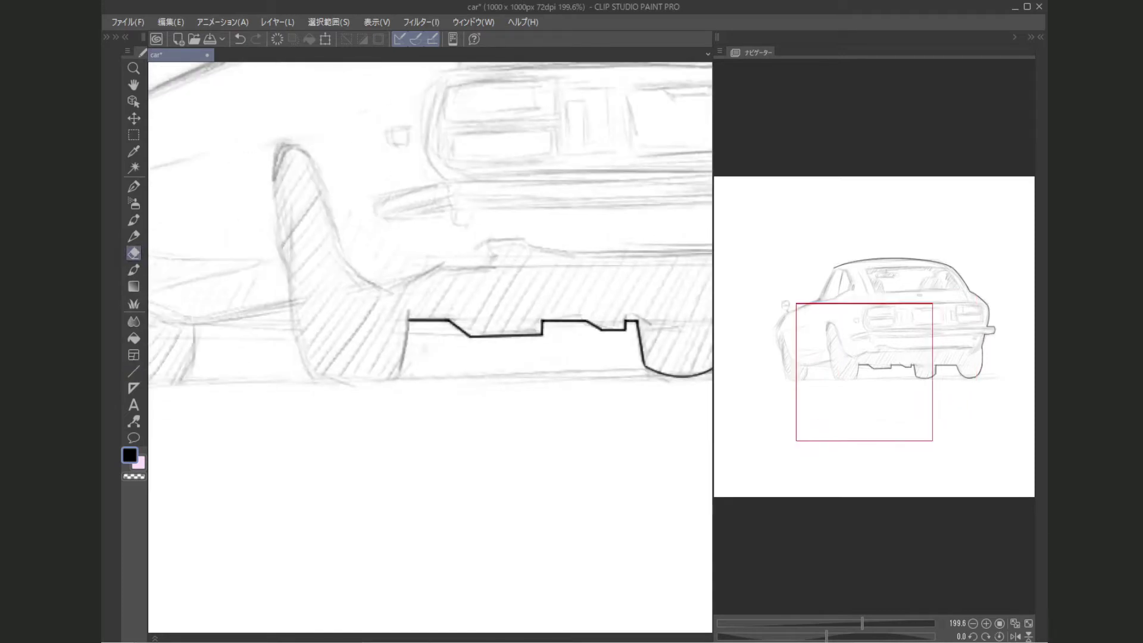
{"action": "left_click", "coordinate": [133, 371]}
{"action": "left_click_drag", "start_coordinate": [297, 179], "coordinate": [408, 382]}
{"action": "key", "text": "ctrl+z"}
{"action": "left_click_drag", "start_coordinate": [279, 180], "coordinate": [411, 408]}
{"action": "left_click", "coordinate": [134, 371]}
{"action": "left_click", "coordinate": [160, 389]}
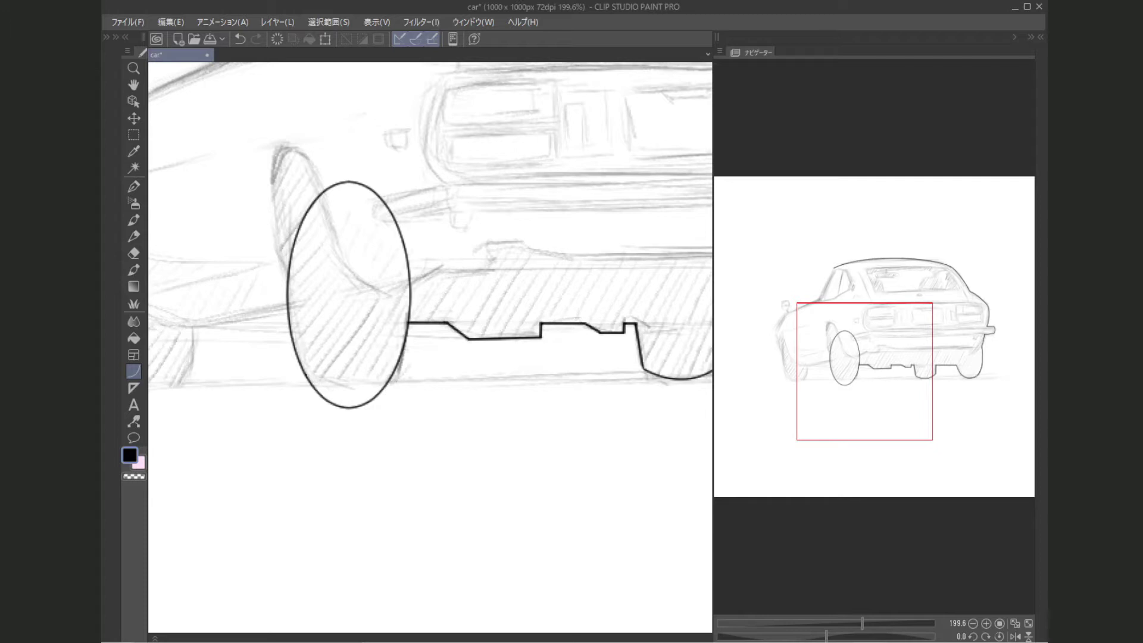
{"action": "left_click", "coordinate": [133, 371]}
{"action": "left_click", "coordinate": [160, 369]}
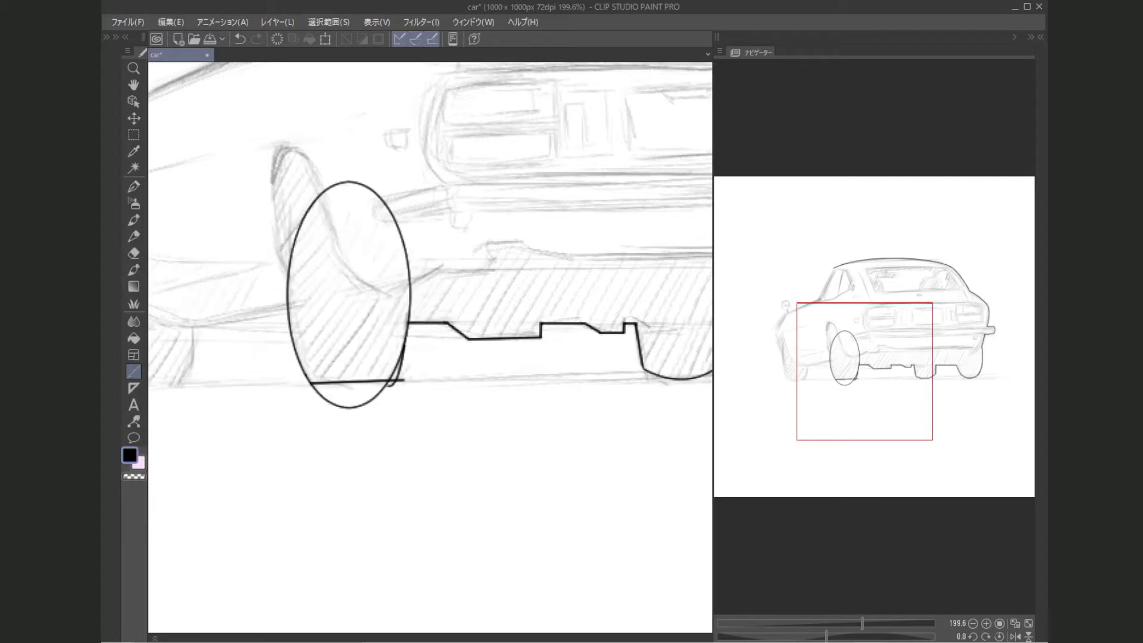
{"action": "key", "text": "e"}
{"action": "left_click_drag", "start_coordinate": [333, 406], "coordinate": [381, 402]}
{"action": "mouse_move", "coordinate": [407, 339]}
{"action": "left_mouse_down"}
{"action": "mouse_move", "coordinate": [406, 372]}
{"action": "mouse_move", "coordinate": [506, 378]}
{"action": "left_mouse_up"}
Step: Draw the lower sill line between the left rear tyre and the front tyre
{"action": "left_click_drag", "start_coordinate": [303, 339], "coordinate": [455, 337]}
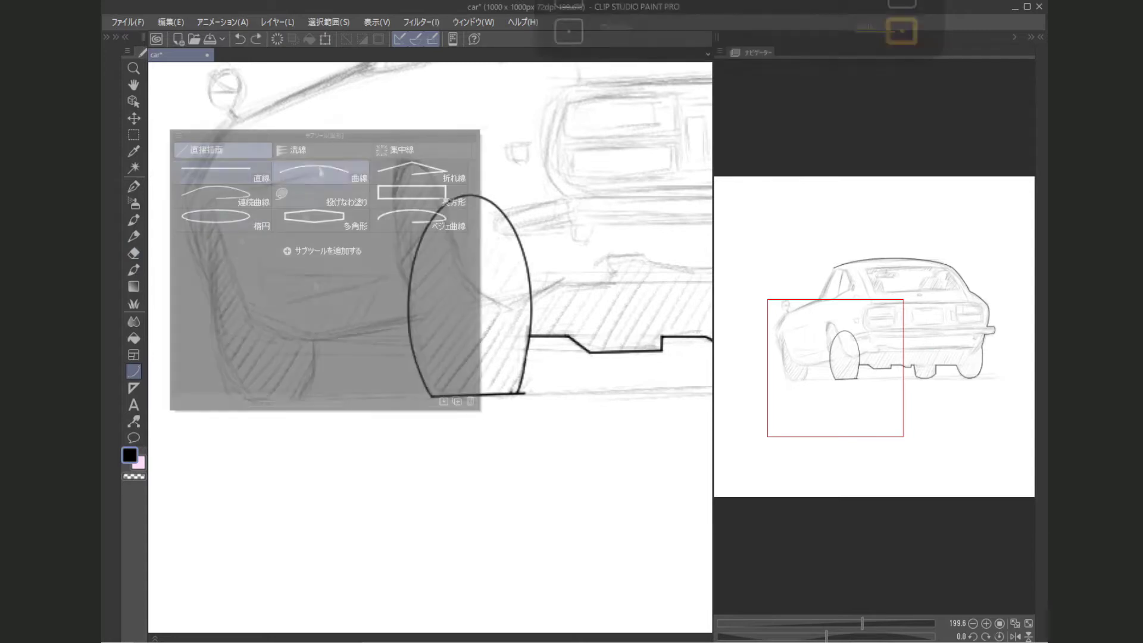
{"action": "left_click_drag", "start_coordinate": [305, 340], "coordinate": [451, 337]}
{"action": "left_click_drag", "start_coordinate": [381, 358], "coordinate": [463, 359]}
Step: Build the front left tyre from two overlapping ellipses and a ground line, and erase the surplus lines
{"action": "key", "text": "u"}
{"action": "left_click", "coordinate": [296, 307]}
{"action": "left_click_drag", "start_coordinate": [295, 225], "coordinate": [409, 412]}
{"action": "left_click", "coordinate": [402, 397]}
{"action": "mouse_move", "coordinate": [328, 268]}
{"action": "left_mouse_down"}
{"action": "mouse_move", "coordinate": [397, 420]}
{"action": "mouse_move", "coordinate": [429, 400]}
{"action": "left_mouse_up"}
{"action": "key", "text": "e"}
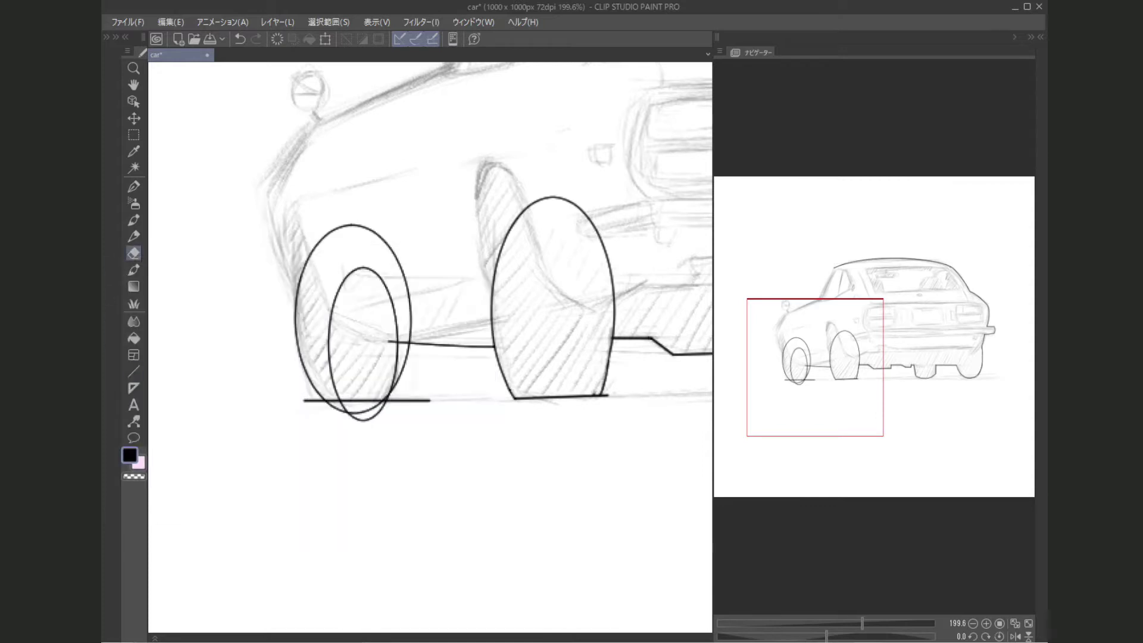
{"action": "left_click_drag", "start_coordinate": [303, 409], "coordinate": [429, 410]}
{"action": "left_click_drag", "start_coordinate": [330, 333], "coordinate": [408, 369]}
Step: Ink the windshield edge as a straight line from the hood's base up to the roof's front corner
{"action": "mouse_move", "coordinate": [417, 298]}
{"action": "left_mouse_down"}
{"action": "mouse_move", "coordinate": [478, 394]}
{"action": "mouse_move", "coordinate": [482, 420]}
{"action": "left_mouse_up"}
{"action": "scroll", "coordinate": [430, 345], "scroll_direction": "up", "scroll_amount": 2}
{"action": "scroll", "coordinate": [430, 345], "scroll_direction": "up", "scroll_amount": 1}
{"action": "key", "text": "u"}
{"action": "left_click_drag", "start_coordinate": [488, 257], "coordinate": [545, 132]}
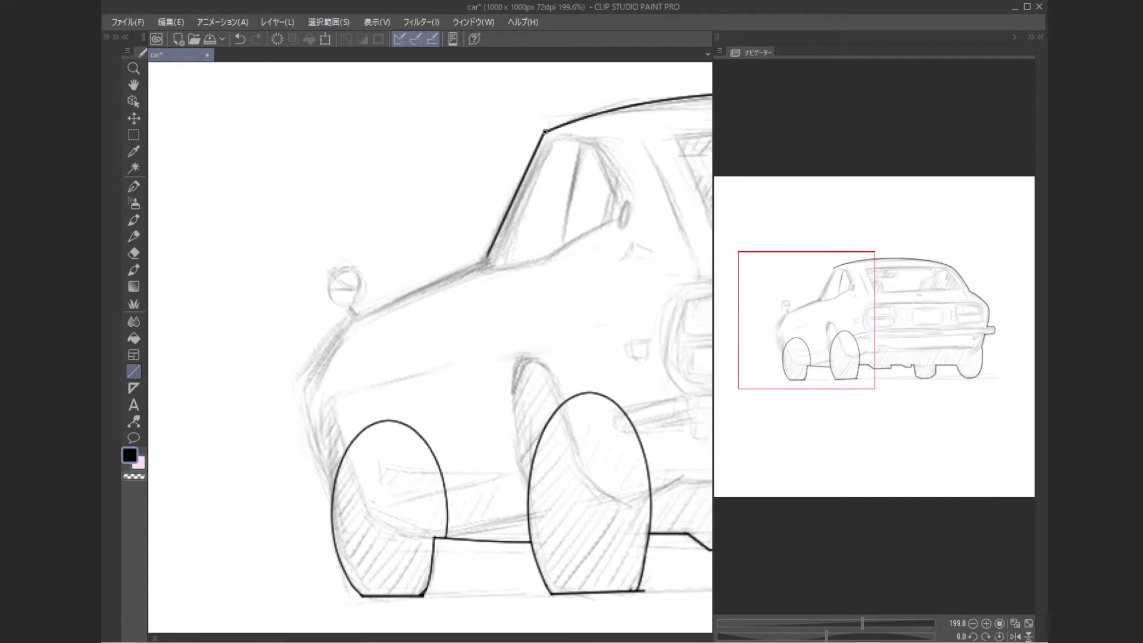
{"action": "key", "text": "u"}
{"action": "left_click", "coordinate": [487, 259]}
{"action": "mouse_move", "coordinate": [369, 278]}
{"action": "left_mouse_down"}
{"action": "mouse_move", "coordinate": [330, 291]}
{"action": "mouse_move", "coordinate": [319, 362]}
{"action": "mouse_move", "coordinate": [297, 394]}
{"action": "left_mouse_up"}
{"action": "key", "text": "Escape"}
{"action": "left_click_drag", "start_coordinate": [486, 259], "coordinate": [457, 260]}
{"action": "left_click_drag", "start_coordinate": [354, 317], "coordinate": [302, 393]}
{"action": "key", "text": "Return"}
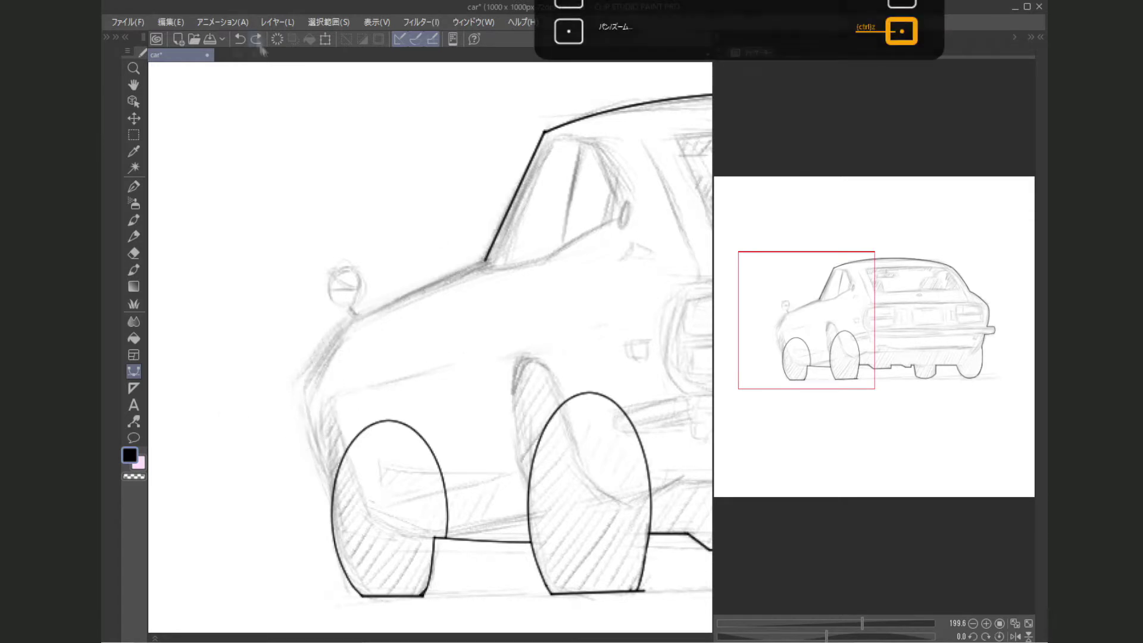
Step: Ink the hood and front fender contour from the windshield base down to the front tyre, and erase the overshoot
{"action": "key", "text": "Return"}
{"action": "left_click_drag", "start_coordinate": [305, 383], "coordinate": [269, 506]}
{"action": "mouse_move", "coordinate": [408, 530]}
{"action": "left_mouse_down"}
{"action": "mouse_move", "coordinate": [457, 552]}
{"action": "mouse_move", "coordinate": [405, 543]}
{"action": "left_mouse_up"}
{"action": "key", "text": "Return"}
{"action": "left_click", "coordinate": [133, 371]}
{"action": "left_click_drag", "start_coordinate": [345, 325], "coordinate": [305, 381]}
{"action": "key", "text": "e"}
{"action": "left_click_drag", "start_coordinate": [336, 479], "coordinate": [407, 543]}
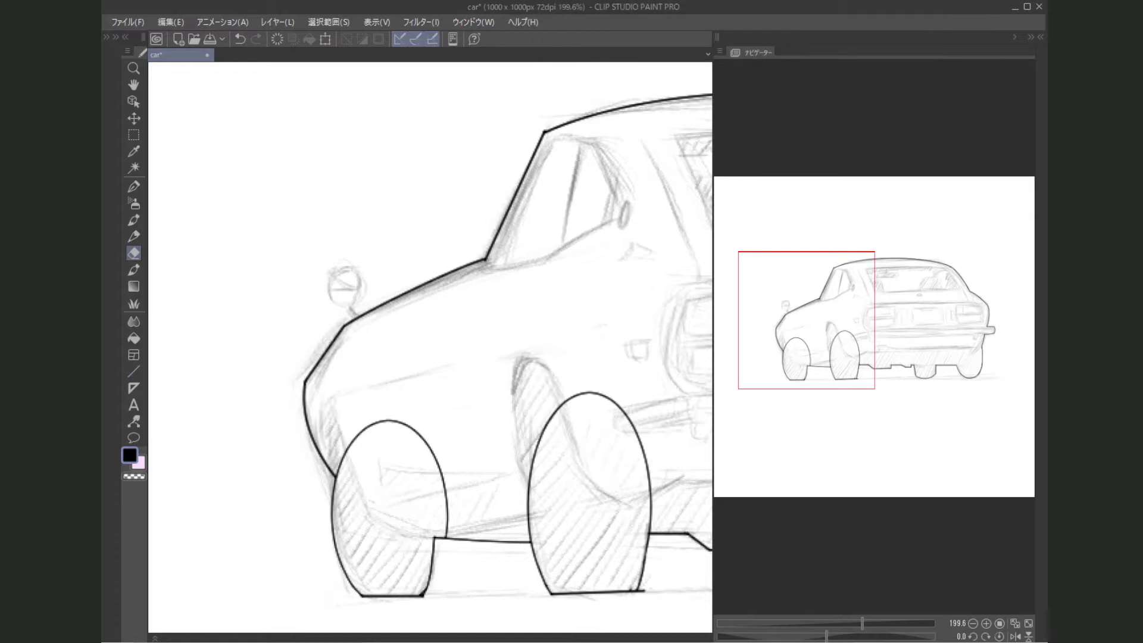
Step: Outline the side window inside the front pillar with straight and curved lines following the sketch
{"action": "scroll", "coordinate": [689, 146], "scroll_direction": "down", "scroll_amount": 3}
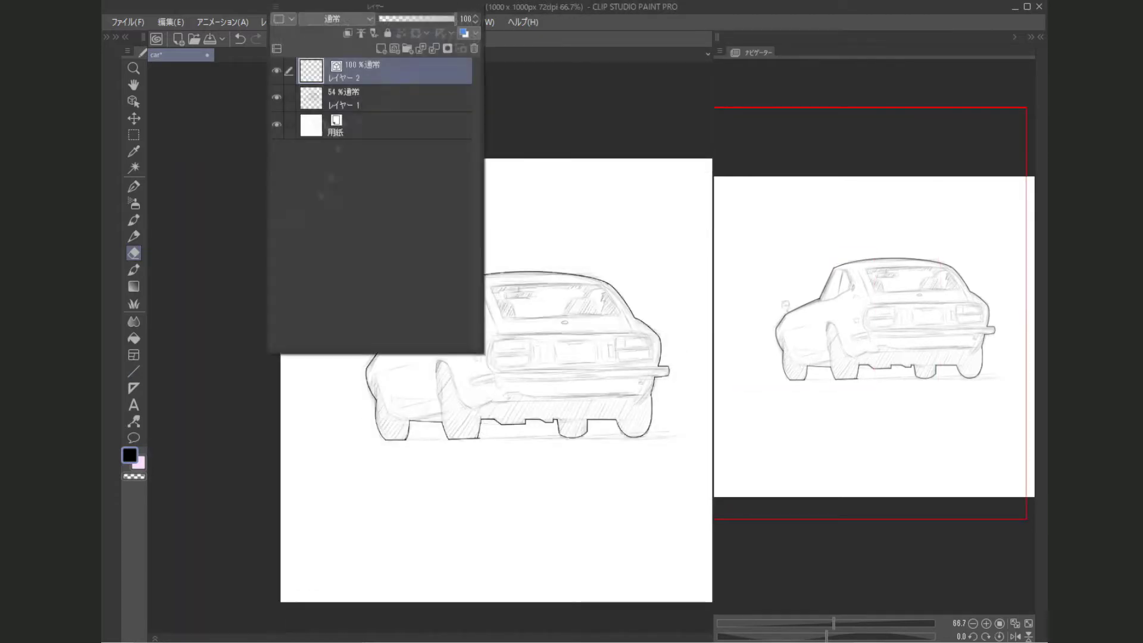
{"action": "scroll", "coordinate": [429, 285], "scroll_direction": "up", "scroll_amount": 3}
{"action": "key", "text": "u"}
{"action": "left_click_drag", "start_coordinate": [429, 380], "coordinate": [480, 269]}
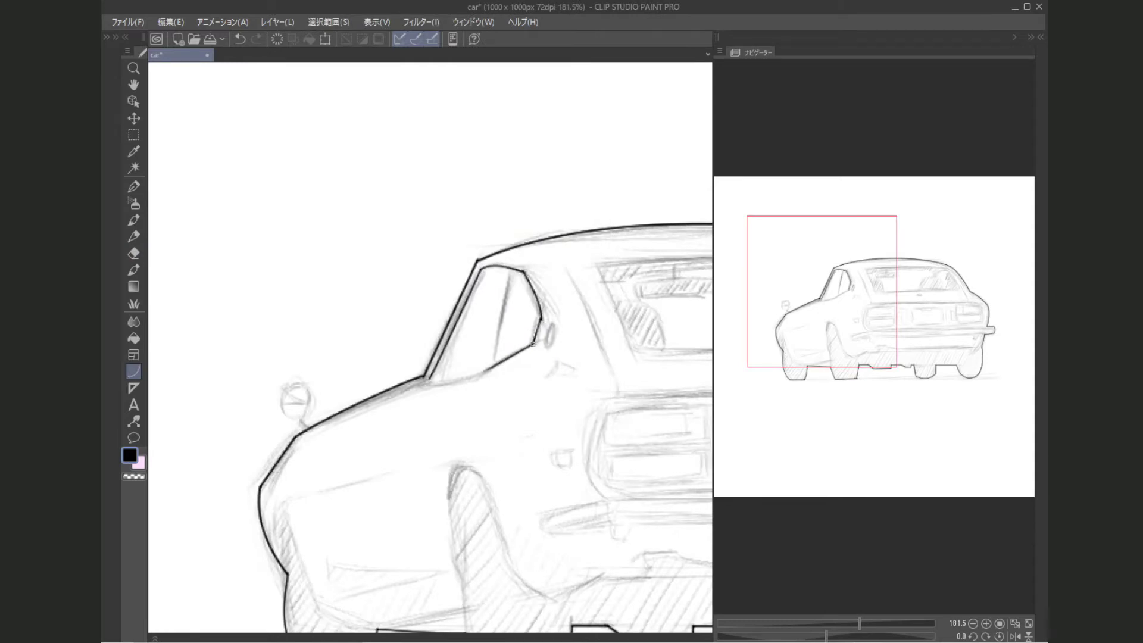
{"action": "mouse_move", "coordinate": [441, 381]}
{"action": "left_mouse_down"}
{"action": "mouse_move", "coordinate": [486, 268]}
{"action": "mouse_move", "coordinate": [235, 293]}
{"action": "left_mouse_up"}
Step: Outline the rear window with a curved top edge, slanted sides, a lower edge and rounded bottom corners
{"action": "left_click", "coordinate": [511, 268]}
{"action": "mouse_move", "coordinate": [322, 287]}
{"action": "left_mouse_down"}
{"action": "mouse_move", "coordinate": [619, 284]}
{"action": "mouse_move", "coordinate": [357, 366]}
{"action": "mouse_move", "coordinate": [666, 367]}
{"action": "mouse_move", "coordinate": [671, 350]}
{"action": "left_mouse_up"}
{"action": "left_click", "coordinate": [541, 272]}
{"action": "left_click", "coordinate": [357, 371]}
{"action": "left_click", "coordinate": [666, 367]}
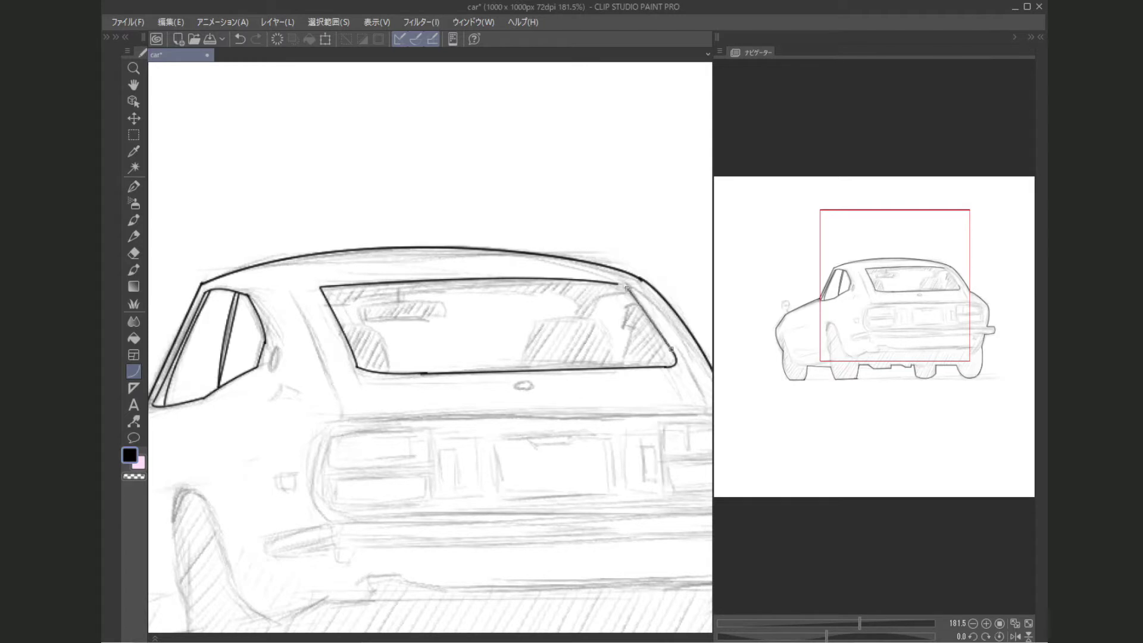
{"action": "key", "text": "ctrl+minus"}
{"action": "key", "text": "ctrl+minus"}
{"action": "key", "text": "ctrl+minus"}
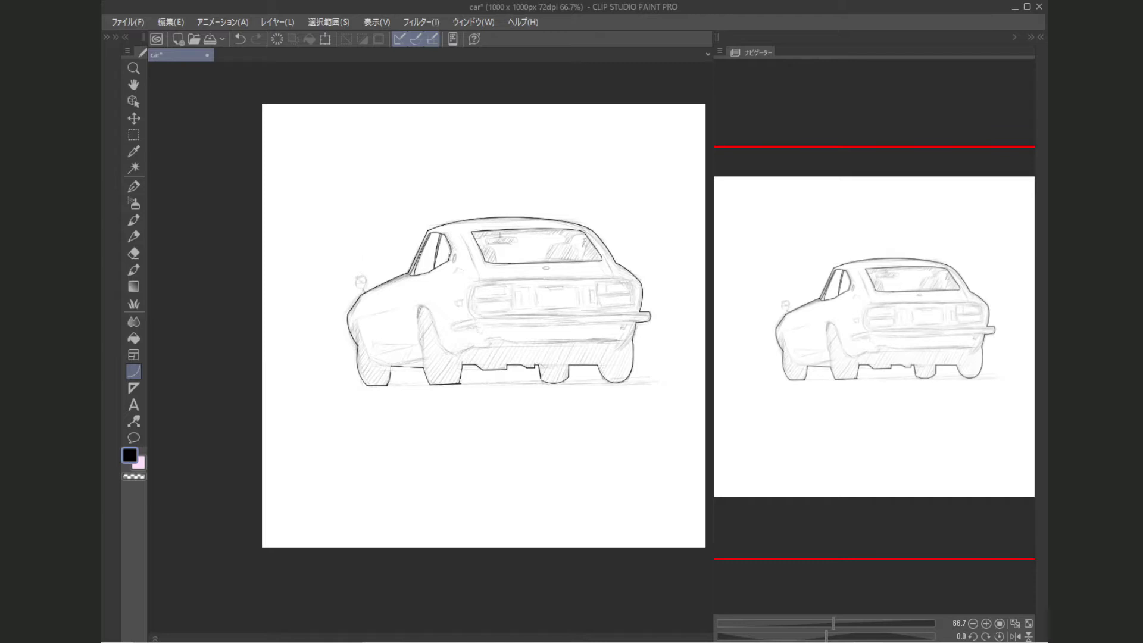
{"action": "left_click_drag", "start_coordinate": [383, 143], "coordinate": [371, 126]}
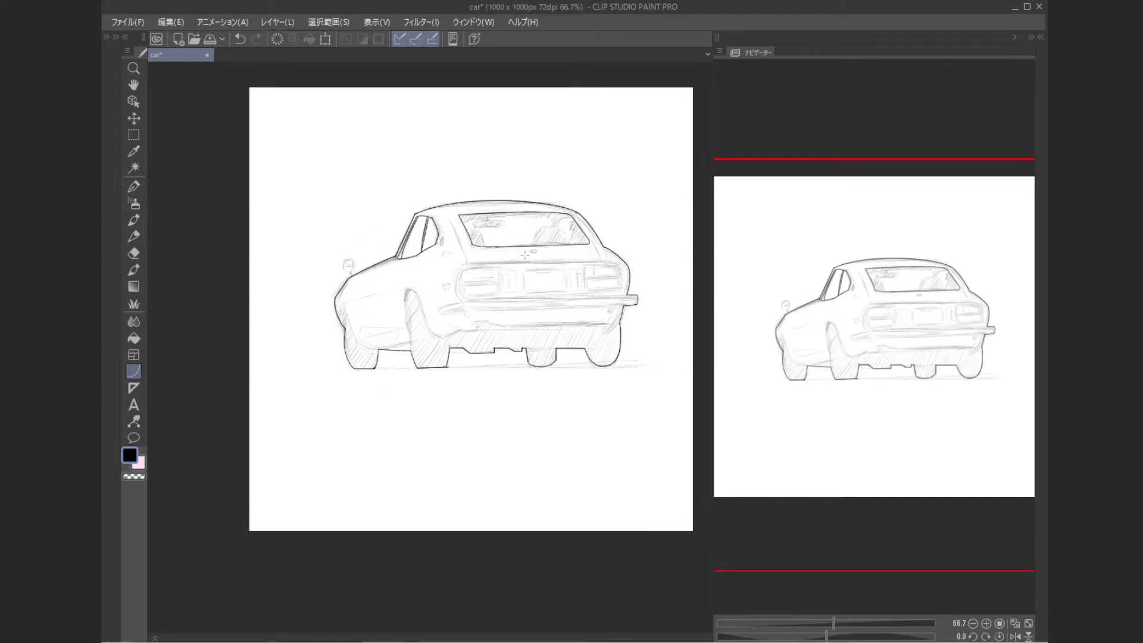
Step: Draw the left seat's rounded back inside the rear window with a curve, and erase the ends outside the glass
{"action": "key", "text": "ctrl+plus"}
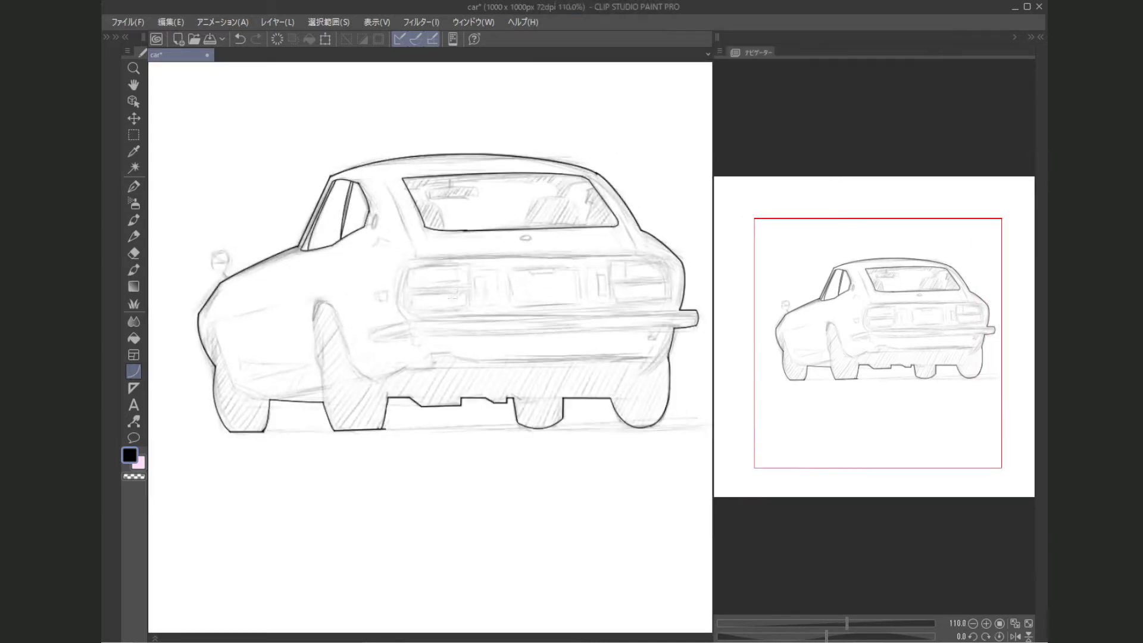
{"action": "key", "text": "ctrl+plus"}
{"action": "key", "text": "e"}
{"action": "mouse_move", "coordinate": [381, 345]}
{"action": "left_mouse_down"}
{"action": "mouse_move", "coordinate": [571, 369]}
{"action": "mouse_move", "coordinate": [577, 420]}
{"action": "mouse_move", "coordinate": [558, 439]}
{"action": "left_mouse_up"}
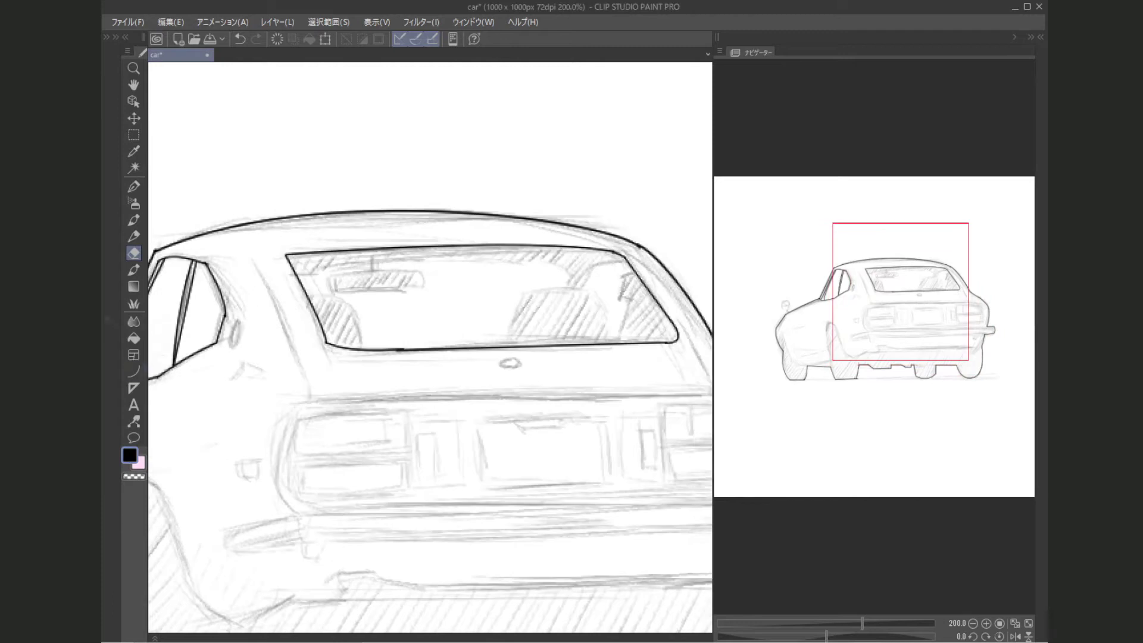
{"action": "left_click_drag", "start_coordinate": [297, 298], "coordinate": [353, 272]}
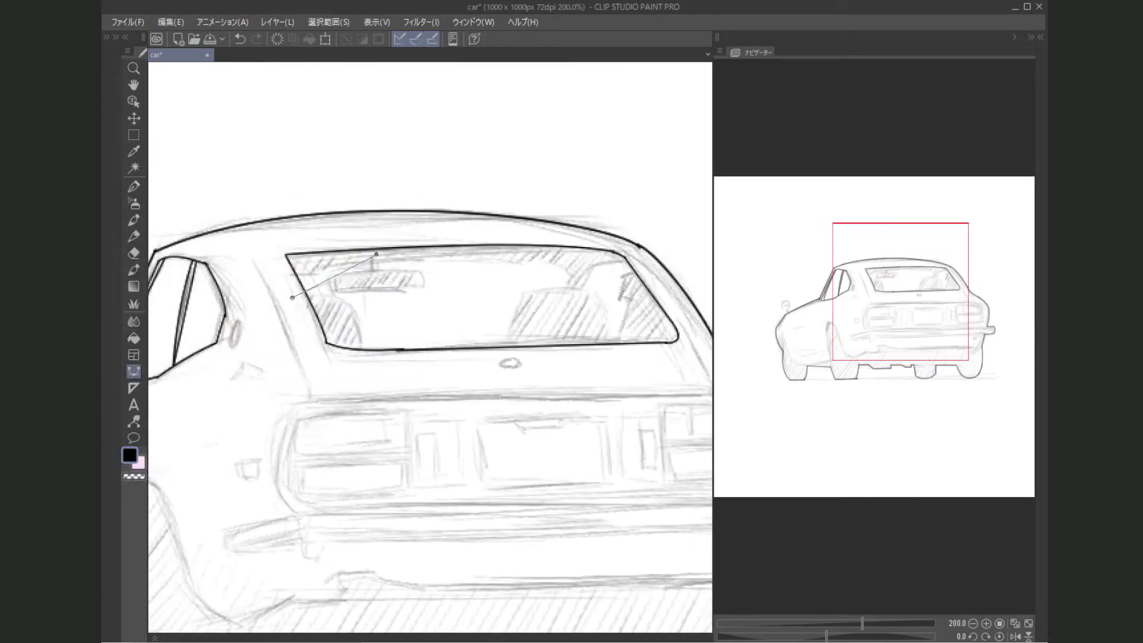
{"action": "left_click_drag", "start_coordinate": [362, 372], "coordinate": [372, 337]}
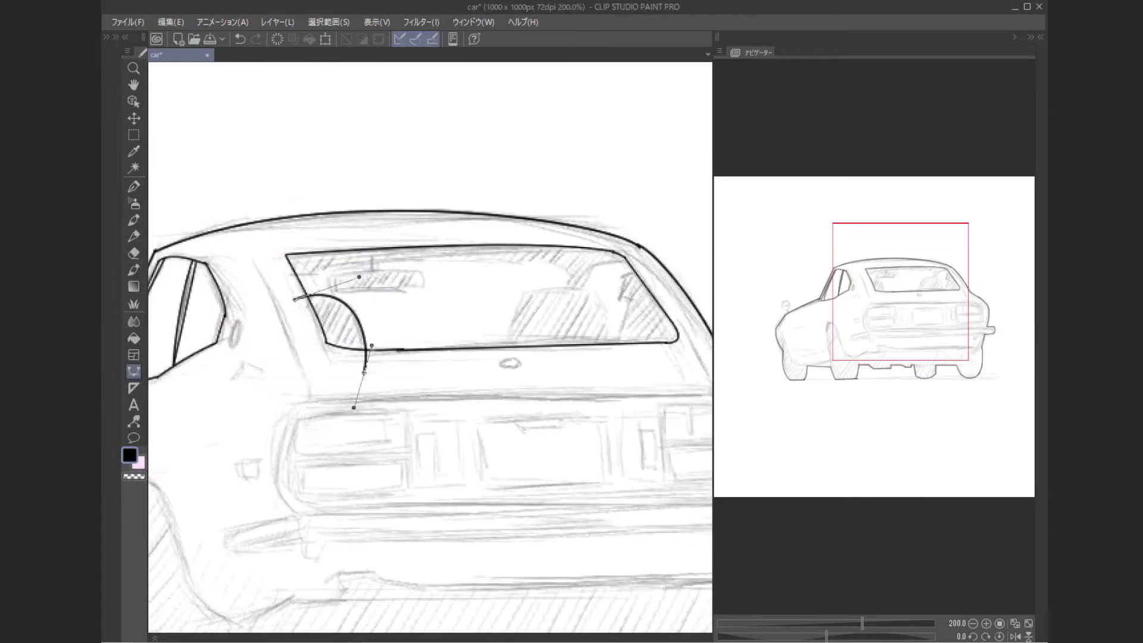
{"action": "key", "text": "Return"}
{"action": "key", "text": "e"}
{"action": "left_click", "coordinate": [292, 301]}
{"action": "mouse_move", "coordinate": [291, 301]}
{"action": "left_mouse_down"}
{"action": "mouse_move", "coordinate": [305, 307]}
{"action": "mouse_move", "coordinate": [261, 302]}
{"action": "left_mouse_up"}
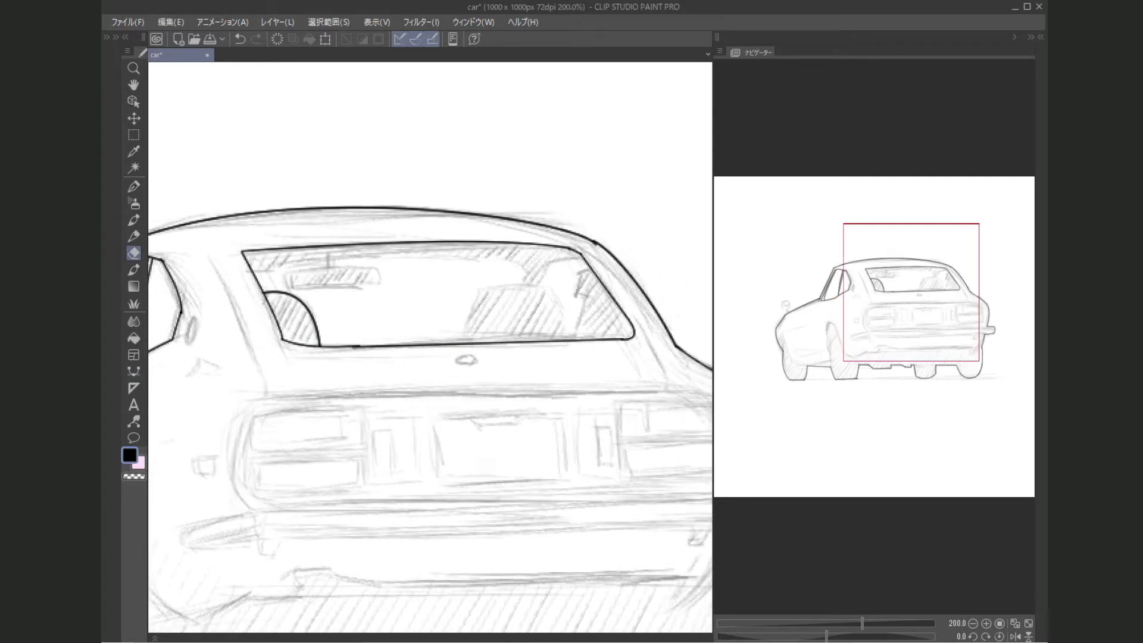
Step: Outline the right seat back inside the rear window with a flattened arch of curves
{"action": "left_click", "coordinate": [470, 384]}
{"action": "left_click", "coordinate": [480, 289]}
{"action": "double_click", "coordinate": [546, 288]}
{"action": "left_click", "coordinate": [532, 271]}
{"action": "double_click", "coordinate": [582, 397]}
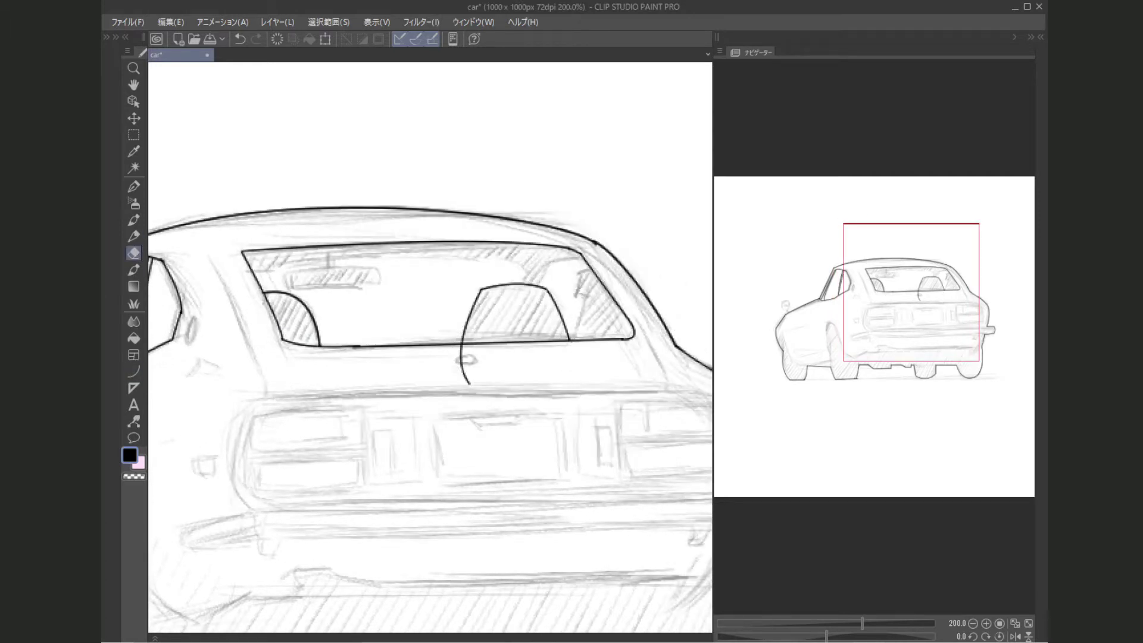
Step: Draw the interior pillar lines beside the right seat inside the rear window
{"action": "key", "text": "u"}
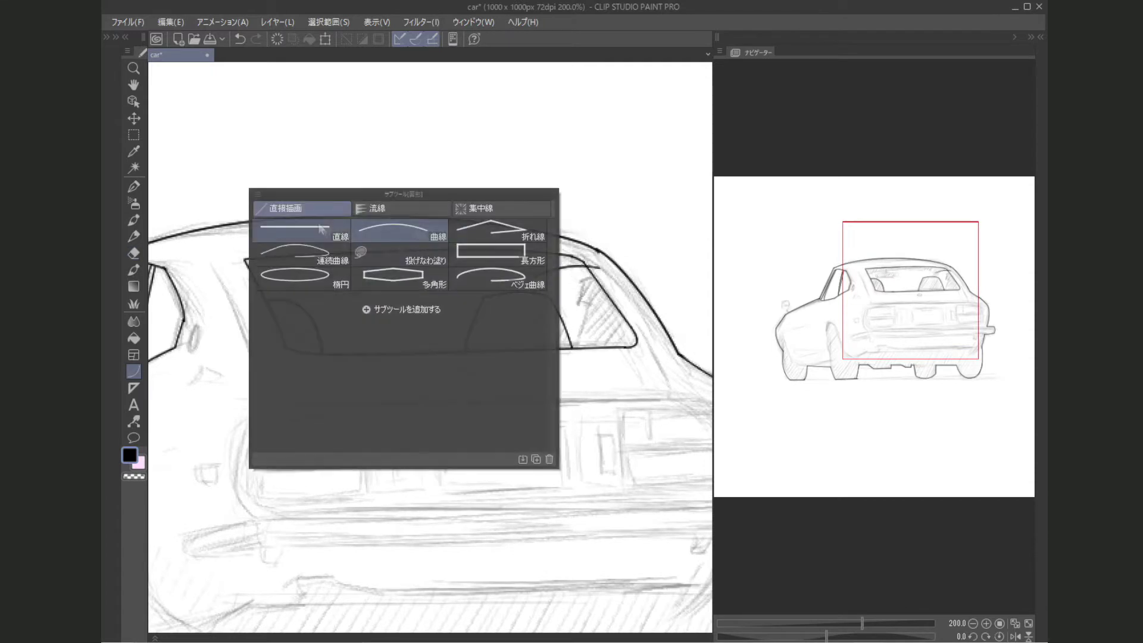
{"action": "left_click", "coordinate": [306, 235]}
{"action": "mouse_move", "coordinate": [556, 262]}
{"action": "left_mouse_down"}
{"action": "mouse_move", "coordinate": [586, 260]}
{"action": "mouse_move", "coordinate": [578, 339]}
{"action": "left_mouse_up"}
Step: Draw the curved headliner edge beneath the rear window's top edge and erase its unneeded sections
{"action": "left_click_drag", "start_coordinate": [357, 357], "coordinate": [425, 364]}
{"action": "key", "text": "u"}
{"action": "left_click_drag", "start_coordinate": [299, 279], "coordinate": [616, 278]}
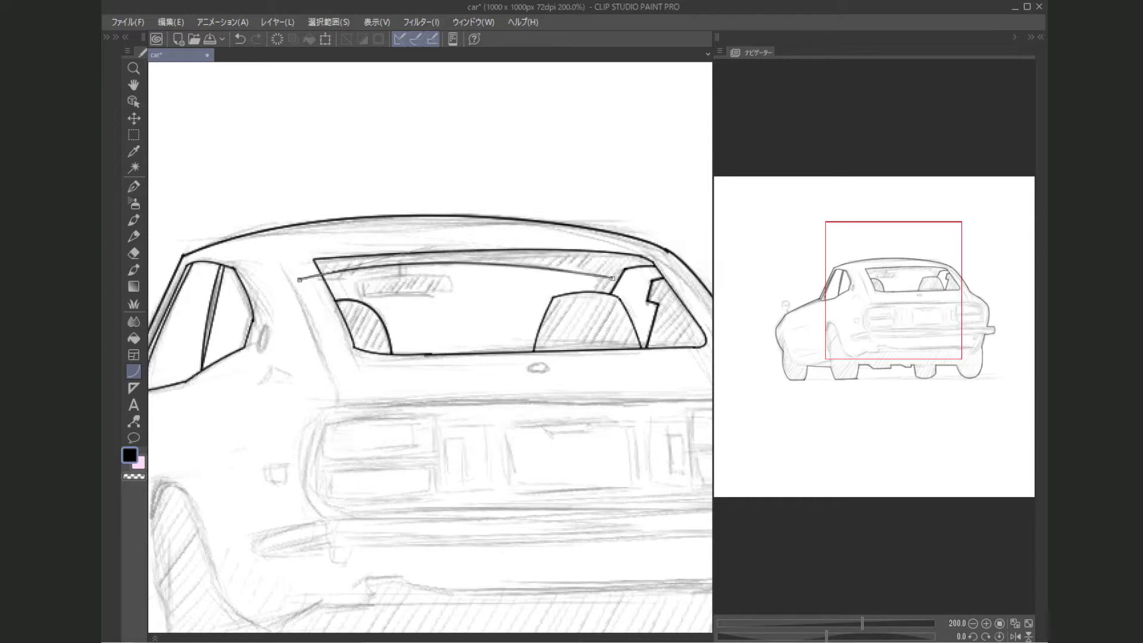
{"action": "left_click", "coordinate": [466, 269]}
{"action": "left_click", "coordinate": [635, 275]}
{"action": "left_click_drag", "start_coordinate": [493, 265], "coordinate": [602, 277]}
{"action": "key", "text": "e"}
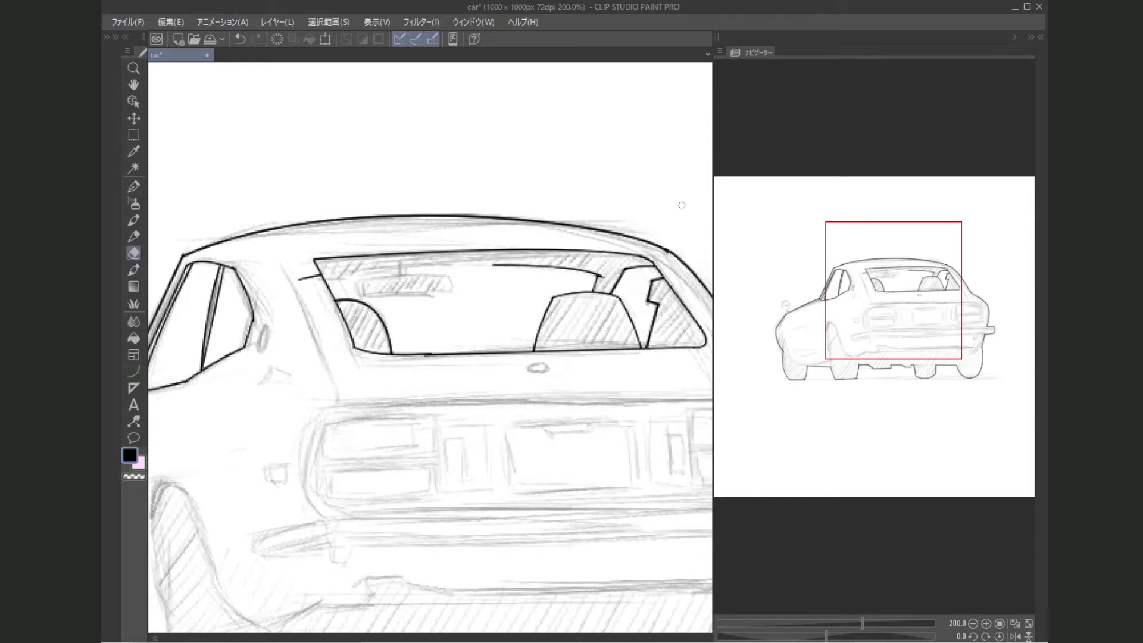
{"action": "key", "text": "ctrl+minus"}
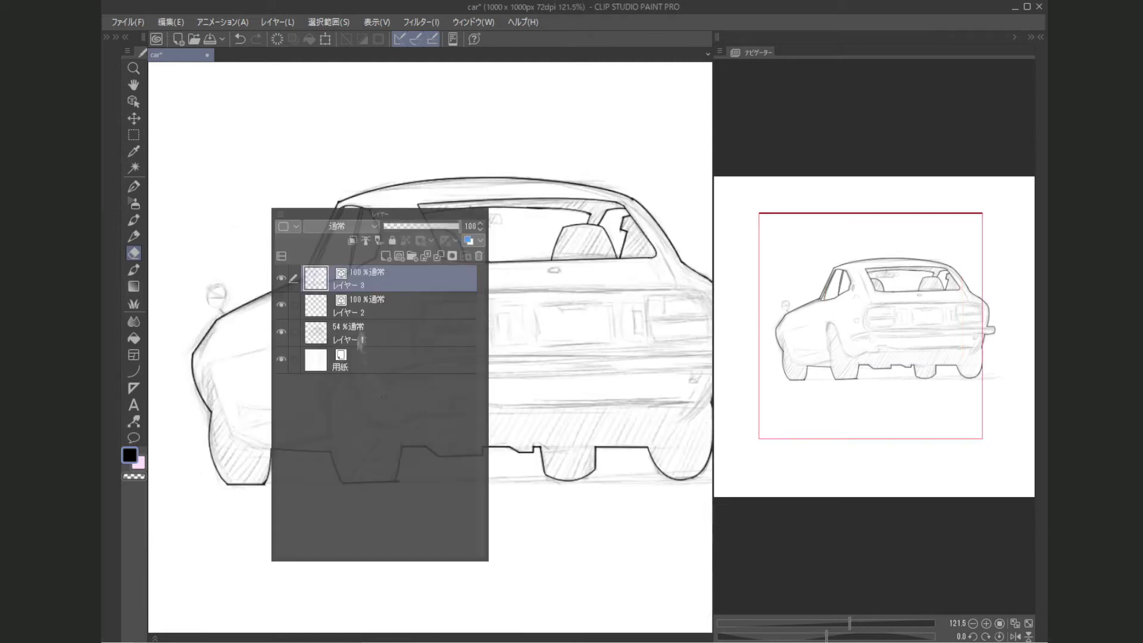
{"action": "key", "text": "u"}
{"action": "mouse_move", "coordinate": [381, 275]}
{"action": "left_mouse_down"}
{"action": "mouse_move", "coordinate": [687, 338]}
{"action": "mouse_move", "coordinate": [631, 331]}
{"action": "mouse_move", "coordinate": [649, 326]}
{"action": "left_mouse_up"}
{"action": "key", "text": "ctrl+z"}
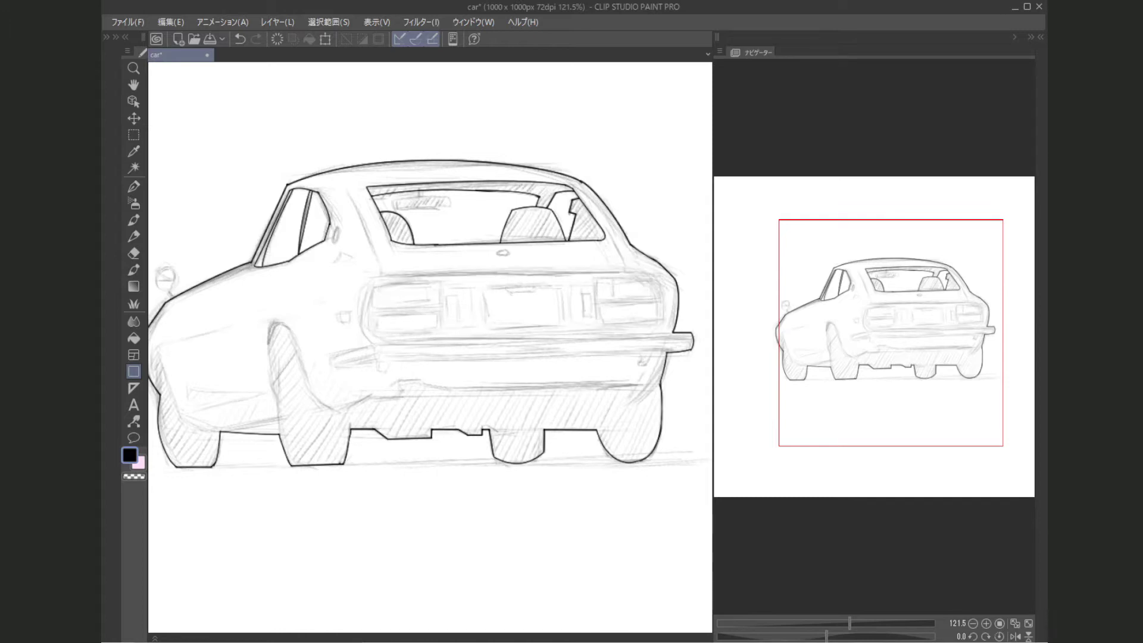
Step: Outline the tail-light panel with curves along its top edge, rounded sides and lower edge above the bumper
{"action": "left_click_drag", "start_coordinate": [374, 278], "coordinate": [655, 273]}
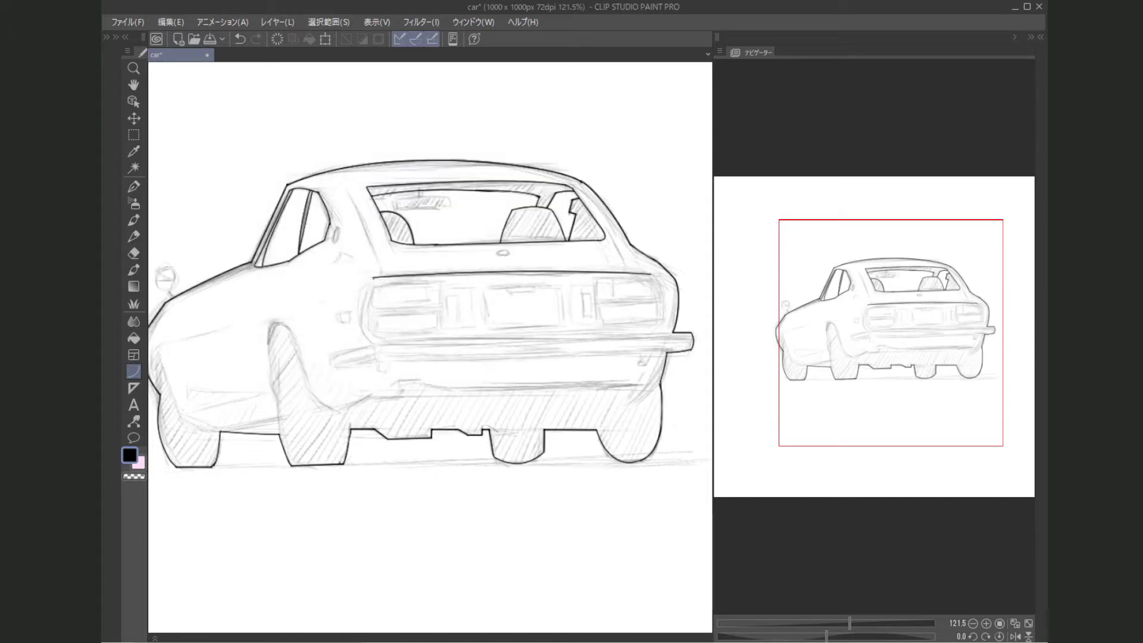
{"action": "left_click", "coordinate": [348, 307]}
{"action": "left_click_drag", "start_coordinate": [374, 337], "coordinate": [666, 329]}
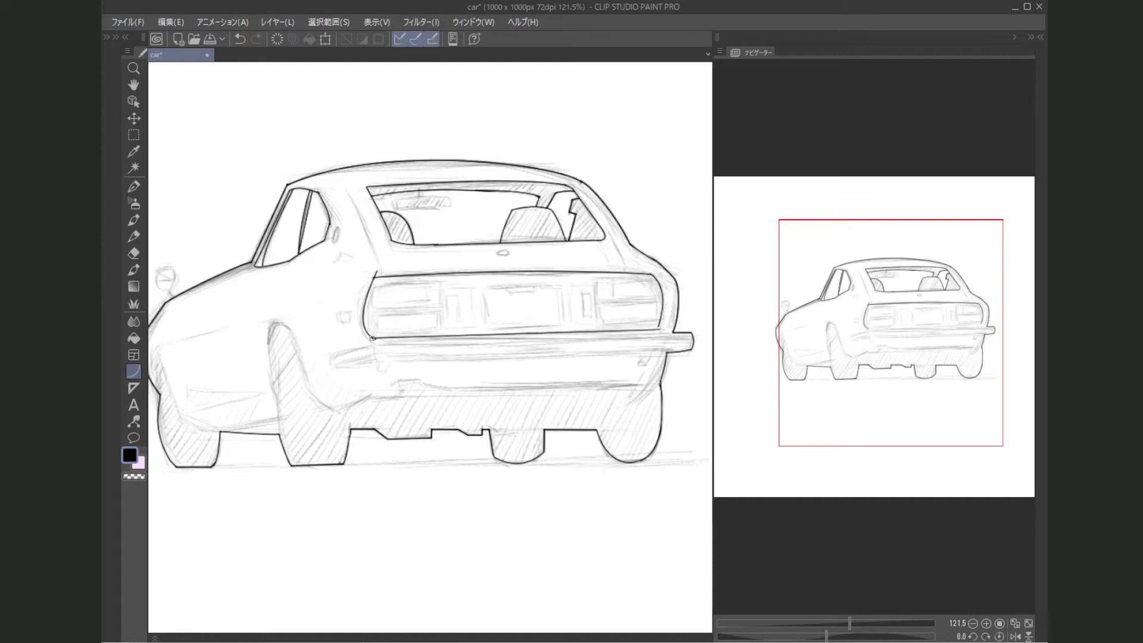
{"action": "left_click", "coordinate": [518, 331]}
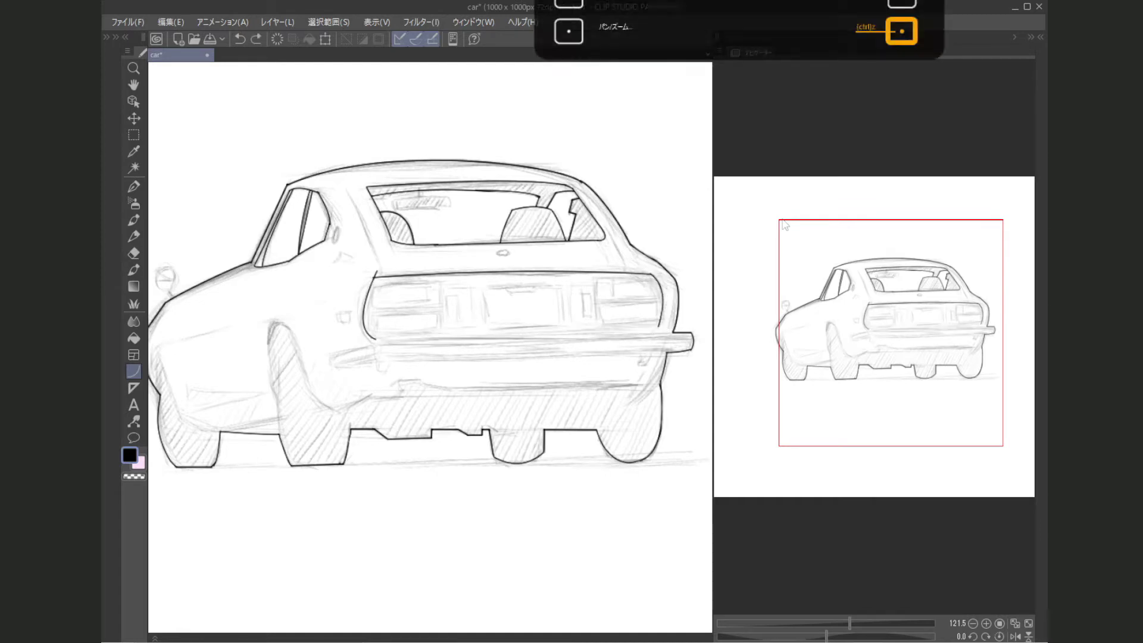
{"action": "scroll", "coordinate": [430, 347], "scroll_direction": "right", "scroll_amount": 3}
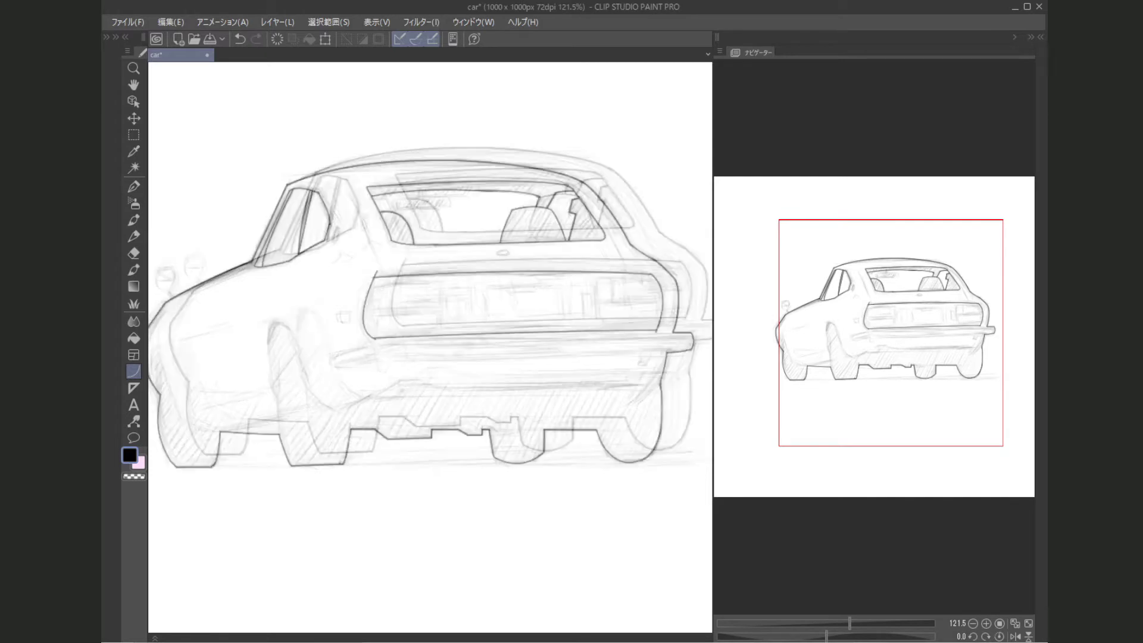
Step: Draw the left pair of tail lamps with straight horizontal edges and curved ends, and erase the overshooting line ends
{"action": "key", "text": "e"}
{"action": "scroll", "coordinate": [411, 283], "scroll_direction": "left", "scroll_amount": 3}
{"action": "scroll", "coordinate": [411, 282], "scroll_direction": "down", "scroll_amount": 1}
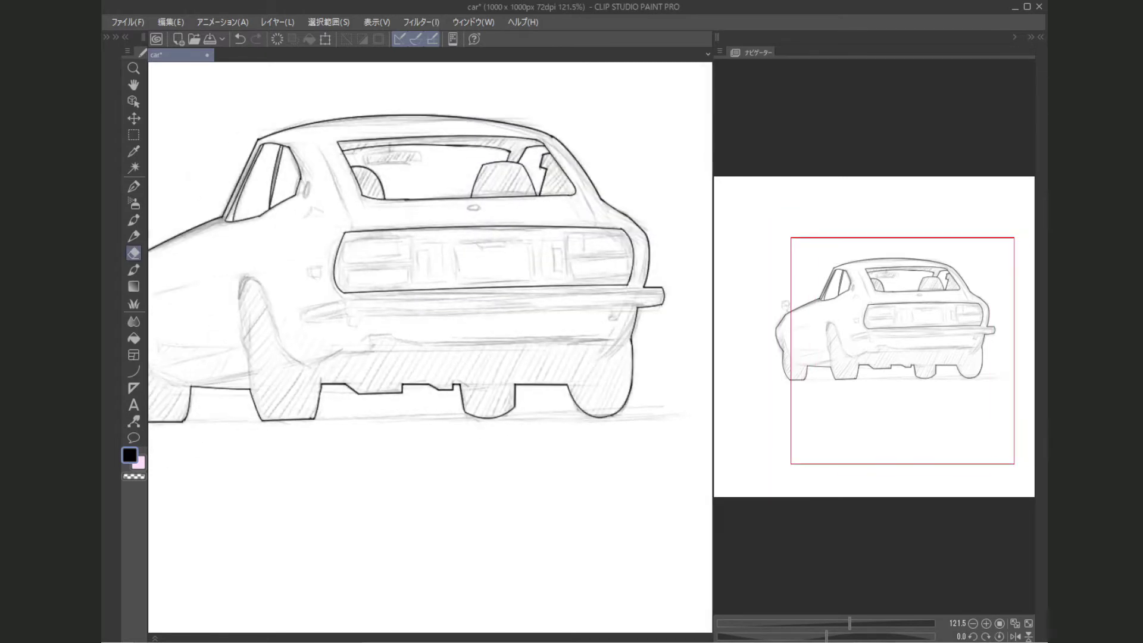
{"action": "key", "text": "u"}
{"action": "key", "text": "u"}
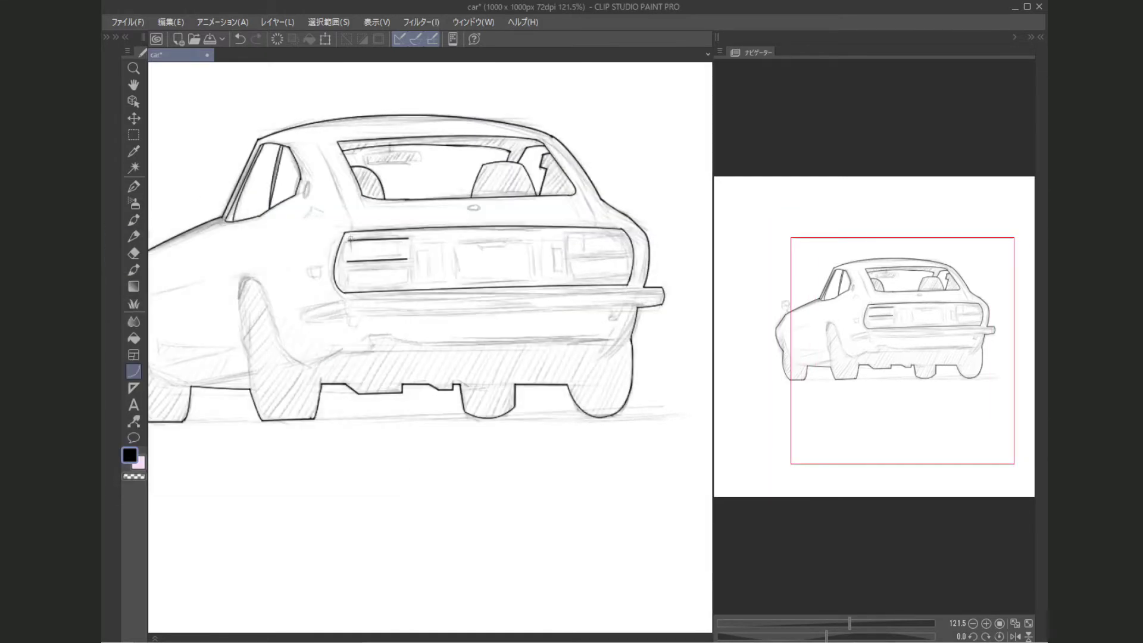
{"action": "left_click_drag", "start_coordinate": [405, 237], "coordinate": [404, 265]}
{"action": "key", "text": "e"}
{"action": "key", "text": "u"}
{"action": "key", "text": "u"}
{"action": "key", "text": "e"}
Step: Draw a licence-plate rectangle at the tail panel's centre, flanked on each side by a frame with a smaller rectangle inside
{"action": "scroll", "coordinate": [405, 262], "scroll_direction": "up", "scroll_amount": 3}
{"action": "key", "text": "u"}
{"action": "left_click_drag", "start_coordinate": [339, 223], "coordinate": [394, 292]}
{"action": "mouse_move", "coordinate": [346, 236]}
{"action": "left_mouse_down"}
{"action": "mouse_move", "coordinate": [366, 284]}
{"action": "mouse_move", "coordinate": [347, 287]}
{"action": "left_mouse_up"}
{"action": "left_click_drag", "start_coordinate": [391, 225], "coordinate": [535, 292]}
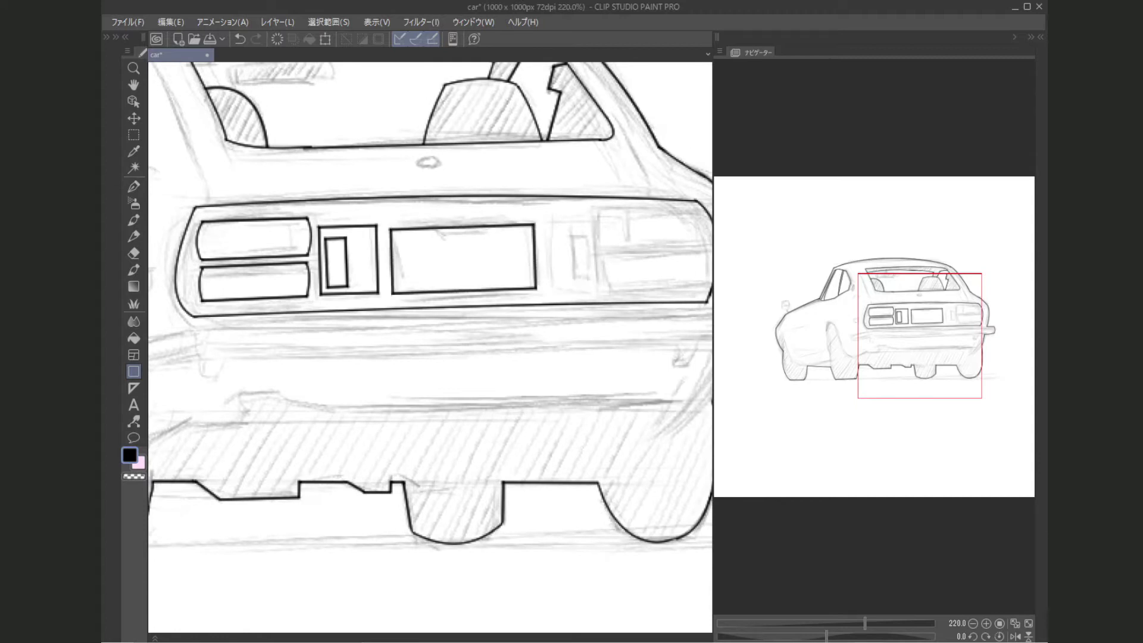
{"action": "left_click_drag", "start_coordinate": [546, 222], "coordinate": [596, 290]}
{"action": "left_click_drag", "start_coordinate": [571, 237], "coordinate": [593, 281]}
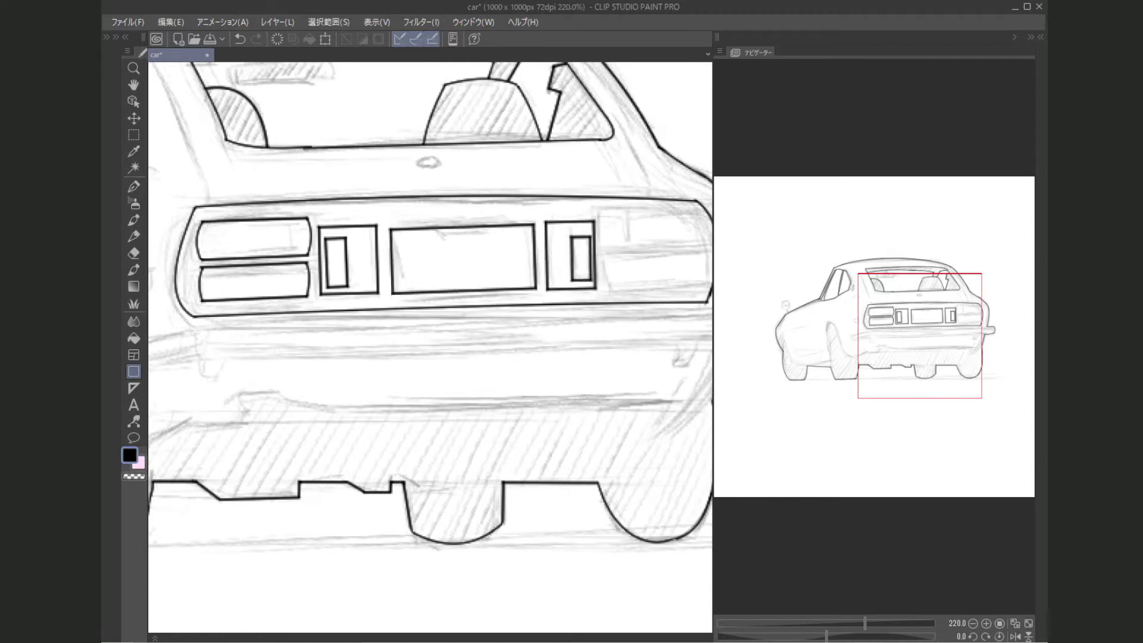
Step: Draw the right pair of tail lamps with straight horizontal edges and curved ends, and erase the overshooting line ends
{"action": "mouse_move", "coordinate": [604, 209]}
{"action": "left_mouse_down"}
{"action": "mouse_move", "coordinate": [595, 222]}
{"action": "mouse_move", "coordinate": [690, 227]}
{"action": "left_mouse_up"}
{"action": "key", "text": "u"}
{"action": "left_click_drag", "start_coordinate": [594, 258], "coordinate": [697, 258]}
{"action": "left_click_drag", "start_coordinate": [595, 267], "coordinate": [698, 267]}
{"action": "left_click_drag", "start_coordinate": [596, 298], "coordinate": [699, 298]}
{"action": "key", "text": "u"}
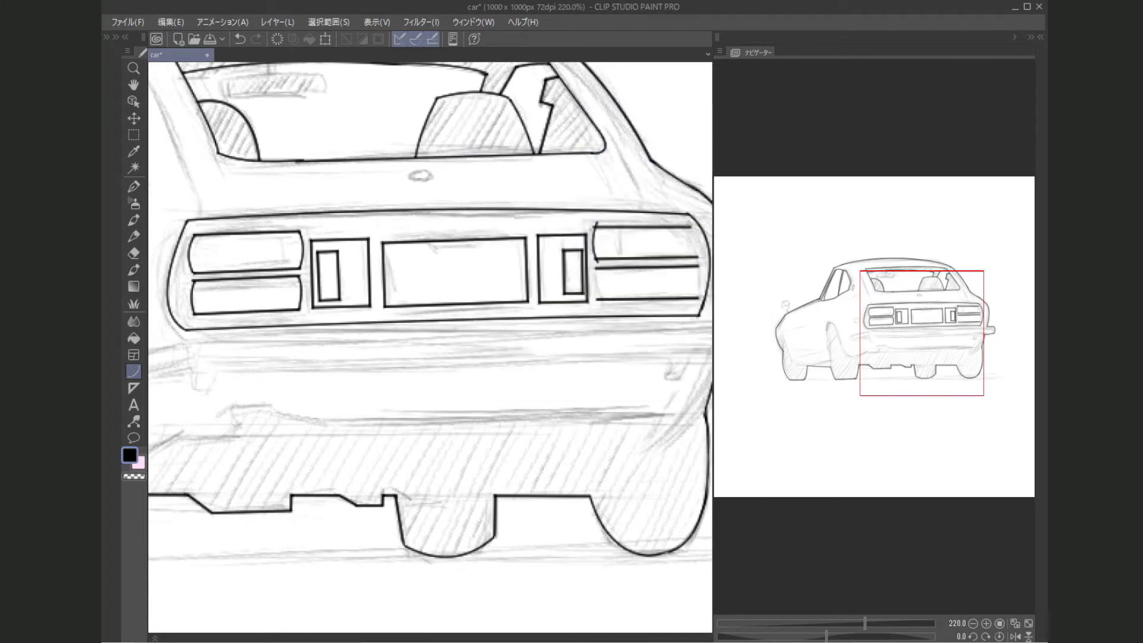
{"action": "left_click_drag", "start_coordinate": [417, 297], "coordinate": [369, 312]}
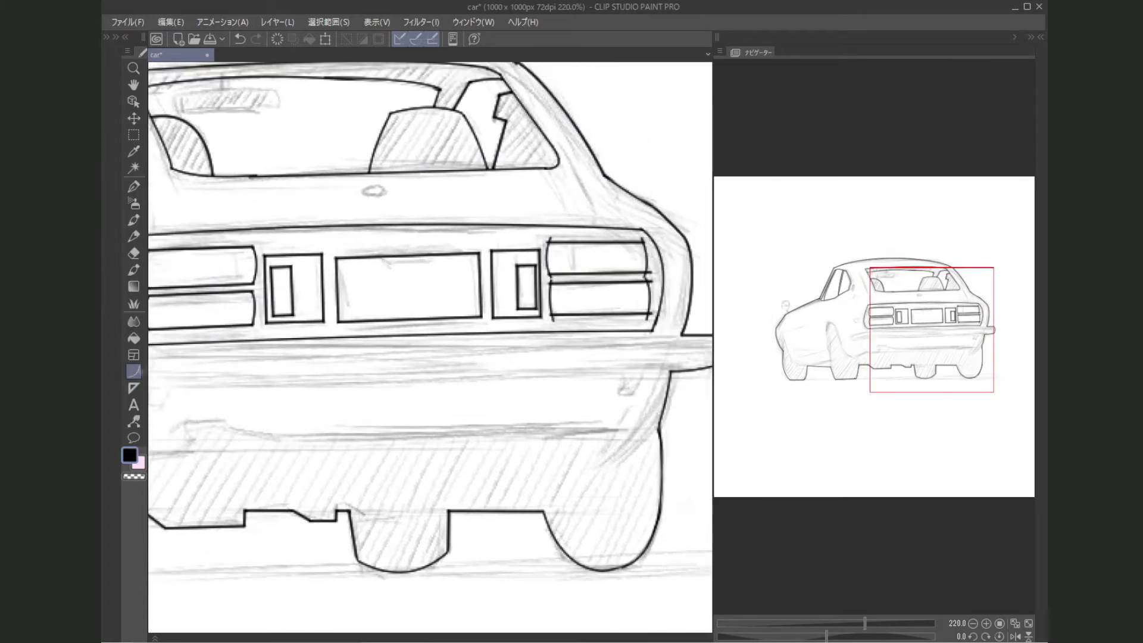
{"action": "key", "text": "ctrl+alt+0"}
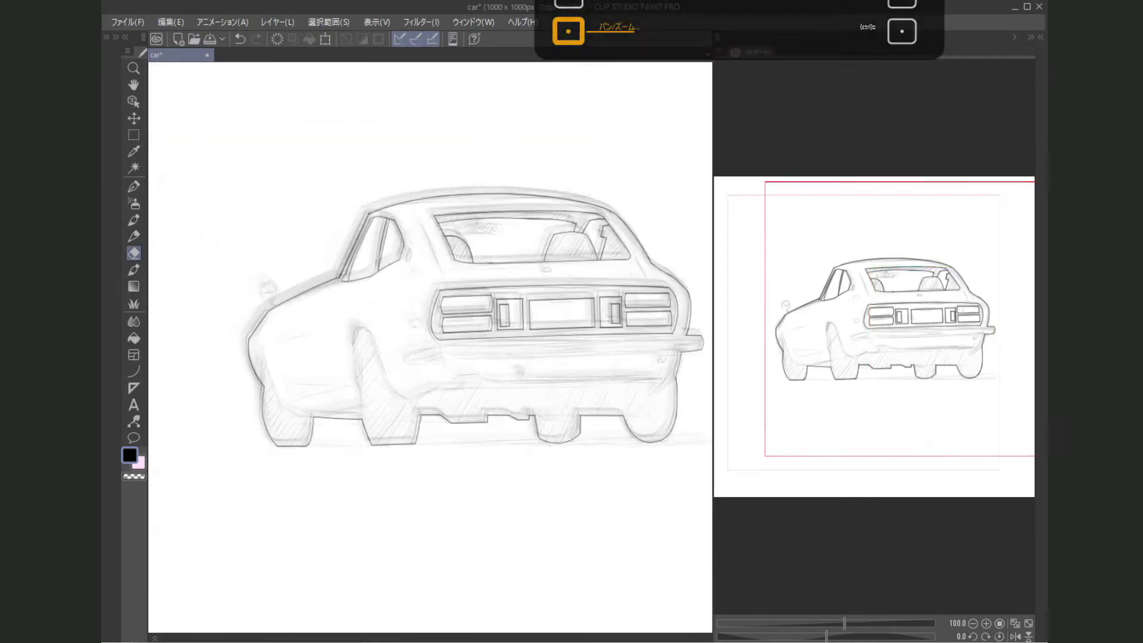
{"action": "key", "text": "ctrl+alt+0"}
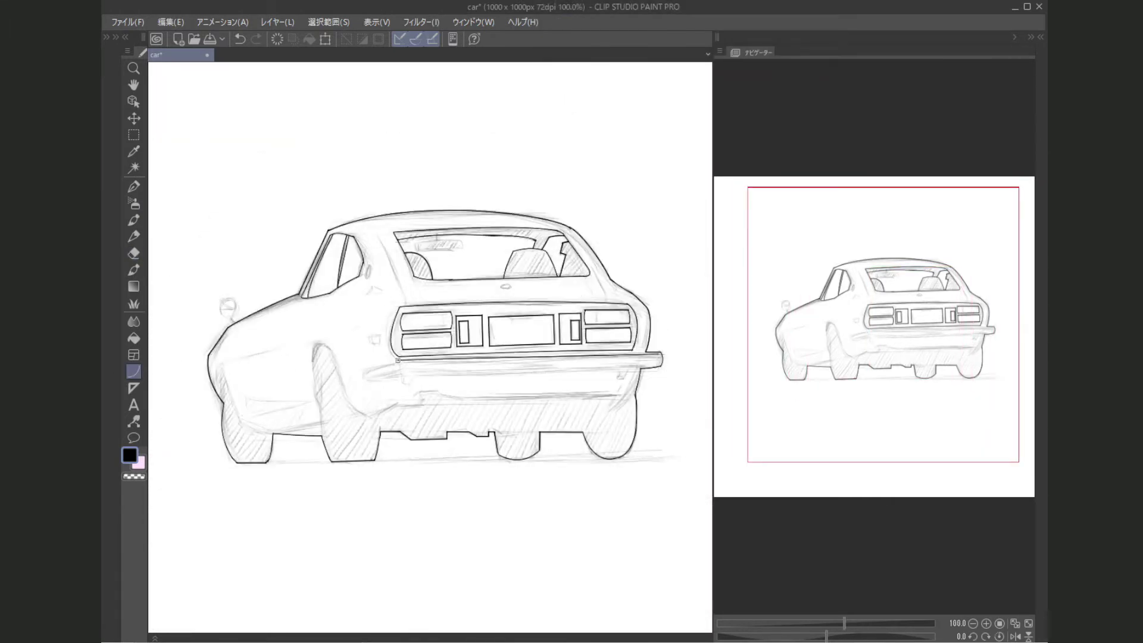
Step: Draw the rear bumper's lower edge and its rounded, angled left end, and erase the excess lines
{"action": "left_click_drag", "start_coordinate": [400, 371], "coordinate": [653, 366]}
{"action": "left_click", "coordinate": [523, 368]}
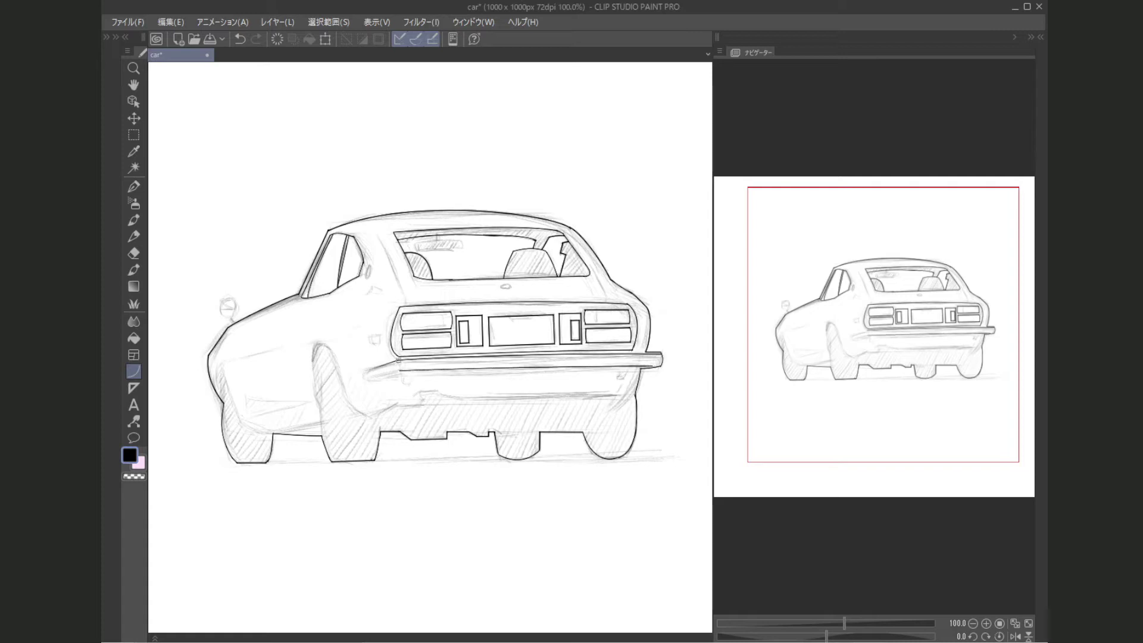
{"action": "scroll", "coordinate": [363, 397], "scroll_direction": "up", "scroll_amount": 2}
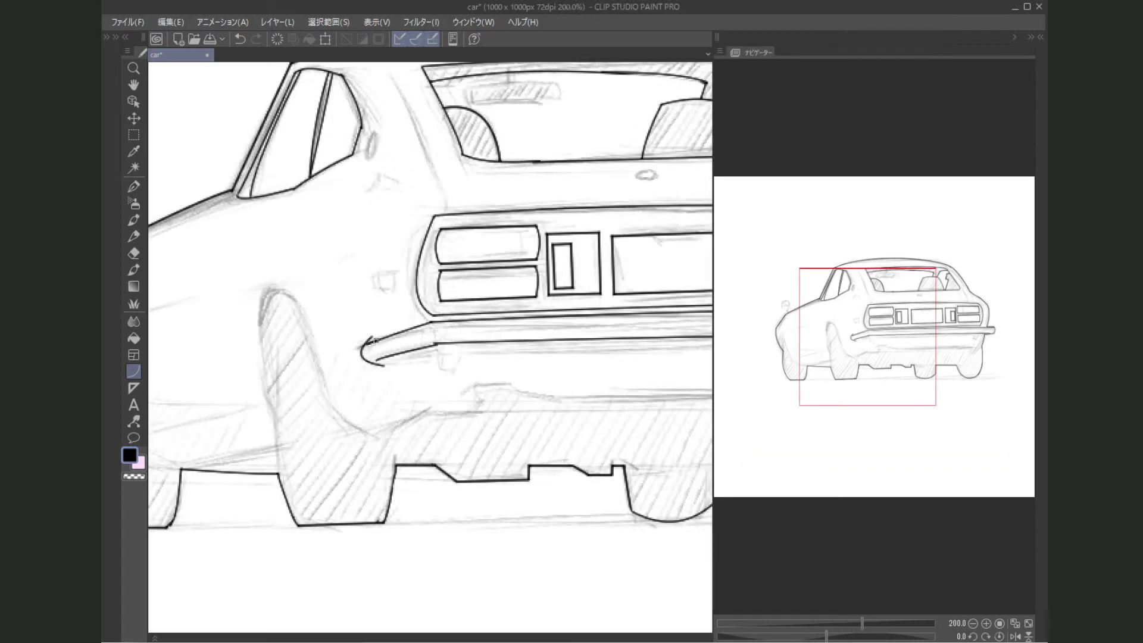
{"action": "scroll", "coordinate": [430, 345], "scroll_direction": "down", "scroll_amount": 3}
{"action": "key", "text": "e"}
{"action": "scroll", "coordinate": [325, 399], "scroll_direction": "up", "scroll_amount": 3}
Step: Outline the two small brackets hanging under the left and right parts of the rear bumper
{"action": "key", "text": "u"}
{"action": "left_click_drag", "start_coordinate": [328, 354], "coordinate": [334, 386]}
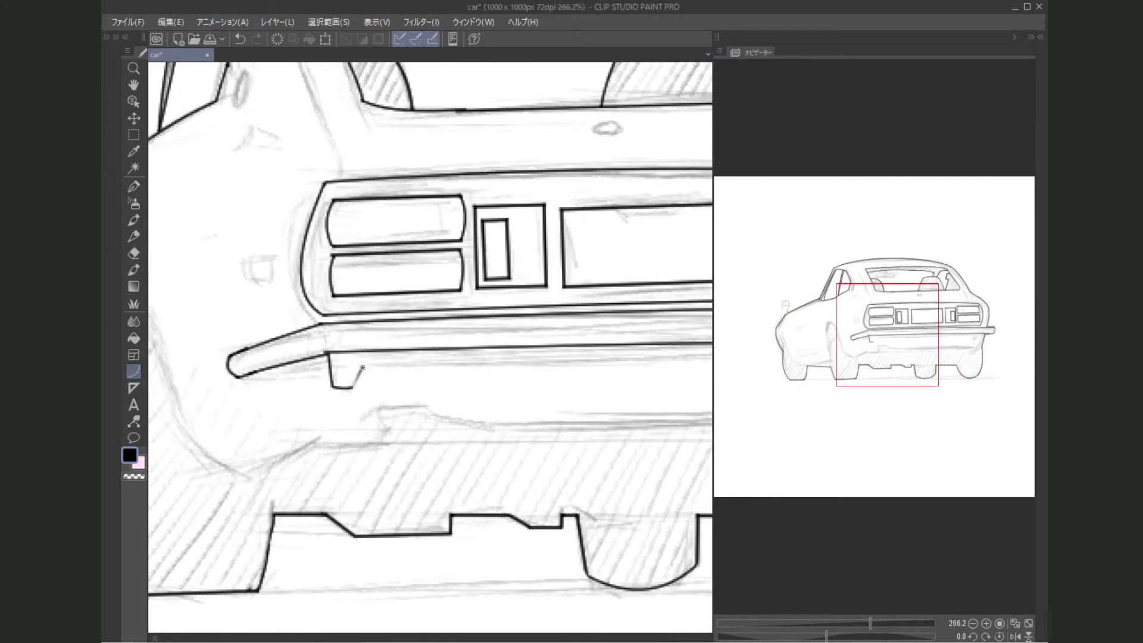
{"action": "scroll", "coordinate": [362, 368], "scroll_direction": "down", "scroll_amount": 3}
{"action": "scroll", "coordinate": [449, 351], "scroll_direction": "up", "scroll_amount": 2}
{"action": "left_click_drag", "start_coordinate": [451, 330], "coordinate": [449, 355]}
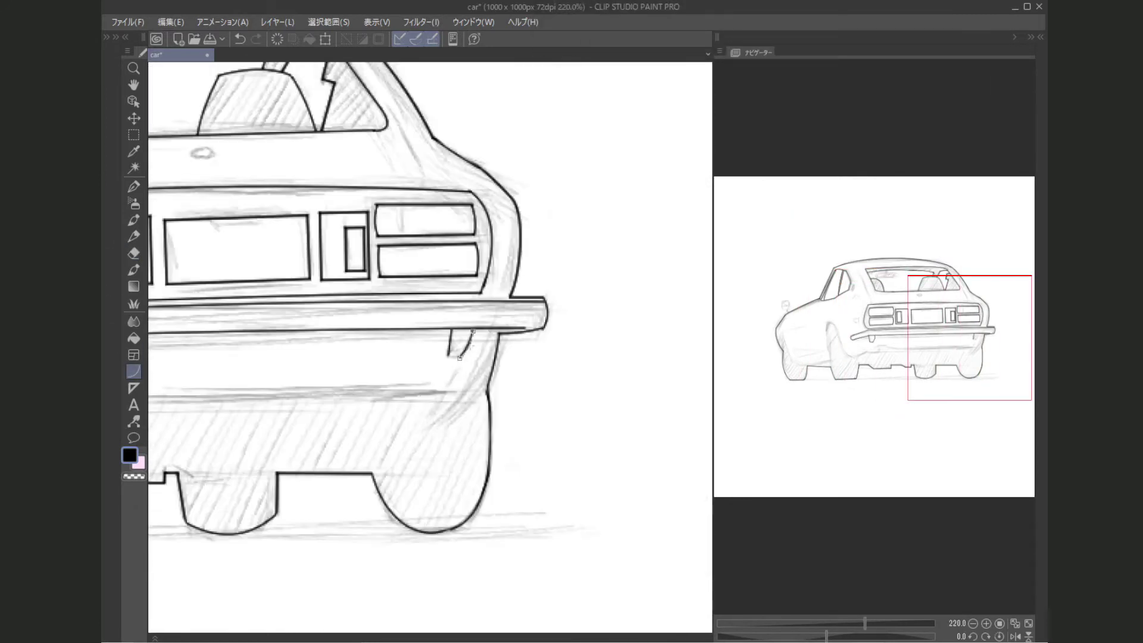
{"action": "left_click", "coordinate": [460, 358]}
Step: Draw the rear apron's lower edge as a long shallow curve ending in a pointed corner by the right rear wheel
{"action": "scroll", "coordinate": [460, 357], "scroll_direction": "down", "scroll_amount": 4}
{"action": "scroll", "coordinate": [357, 322], "scroll_direction": "up", "scroll_amount": 3}
{"action": "left_click_drag", "start_coordinate": [485, 329], "coordinate": [335, 321]}
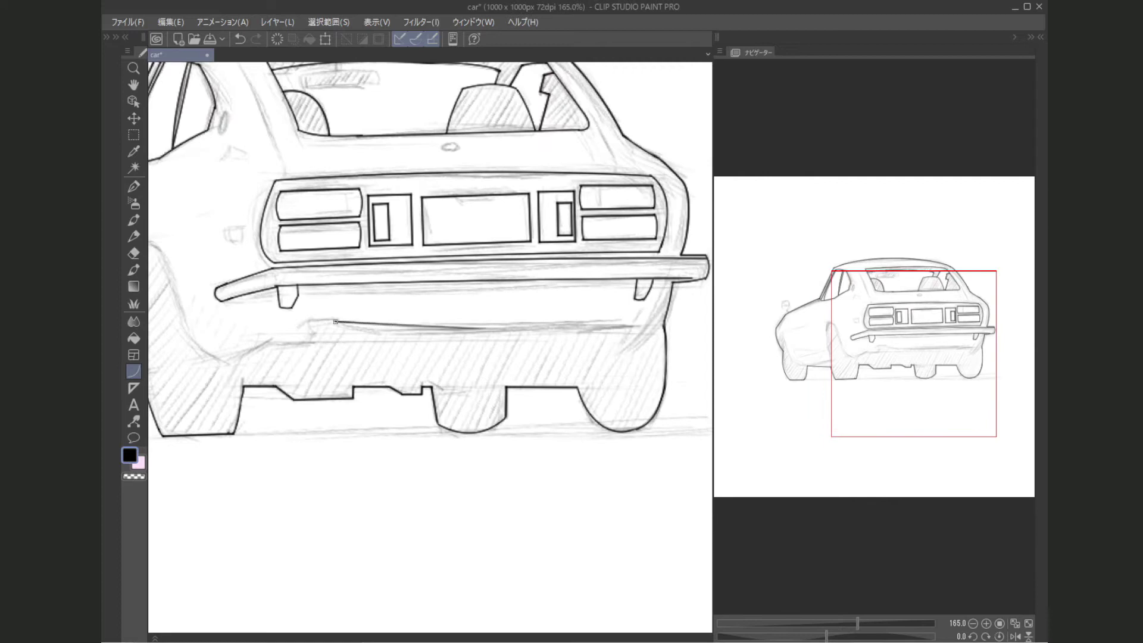
{"action": "left_click", "coordinate": [482, 329]}
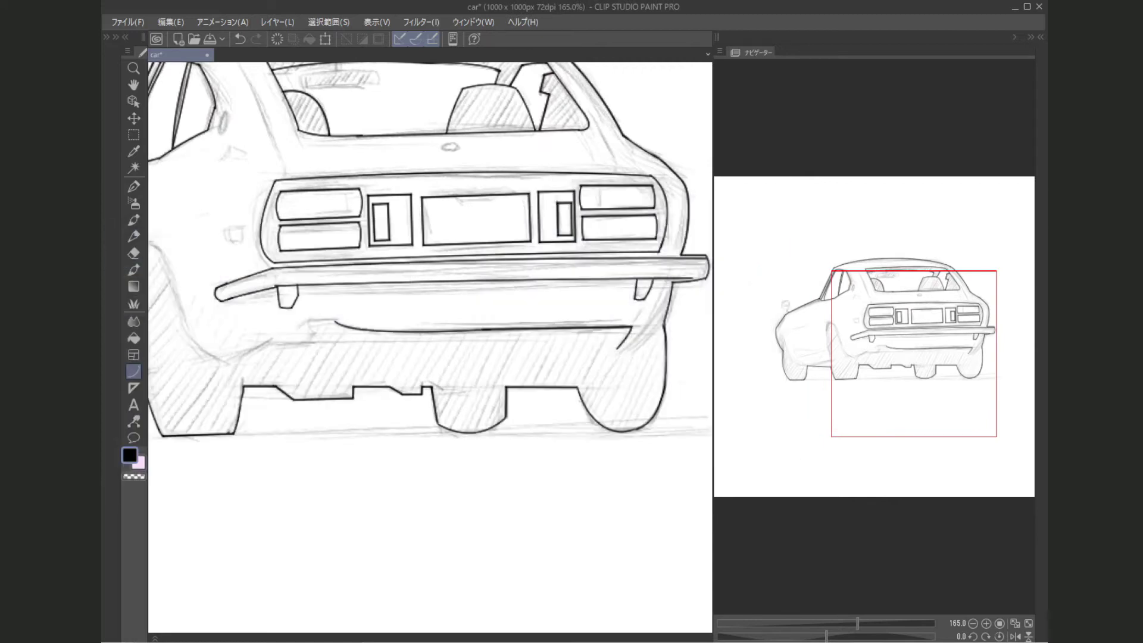
{"action": "left_click", "coordinate": [664, 321]}
{"action": "key", "text": "e"}
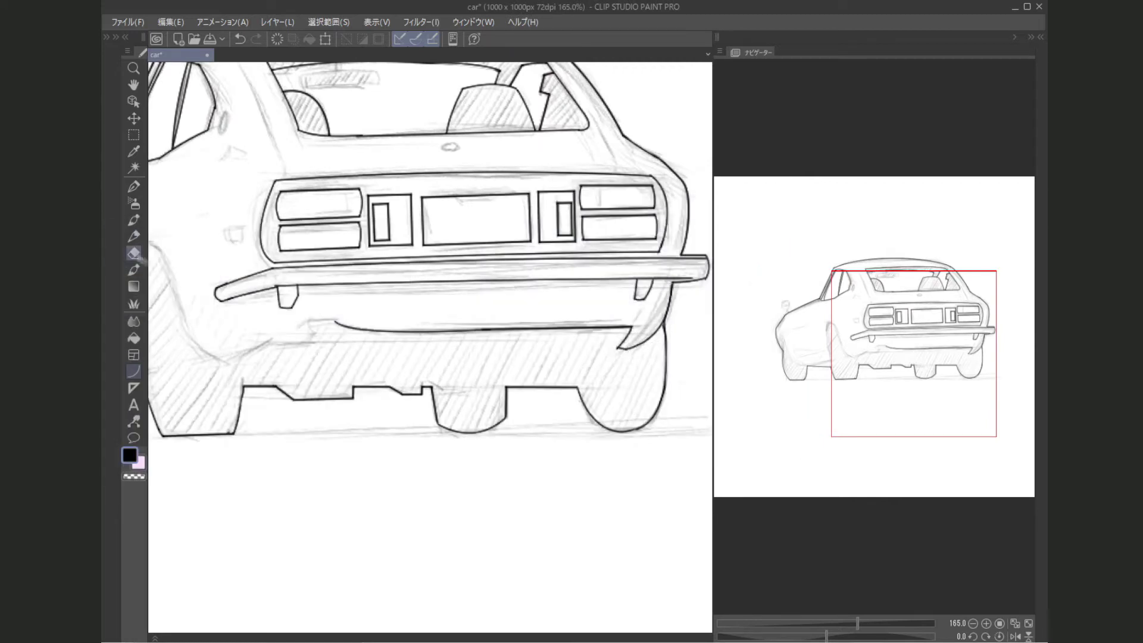
Step: Outline the notched left end of the rear apron, the left rear wheel arch, the sill and the front wheel arch
{"action": "scroll", "coordinate": [430, 250], "scroll_direction": "left", "scroll_amount": 5}
{"action": "key", "text": "u"}
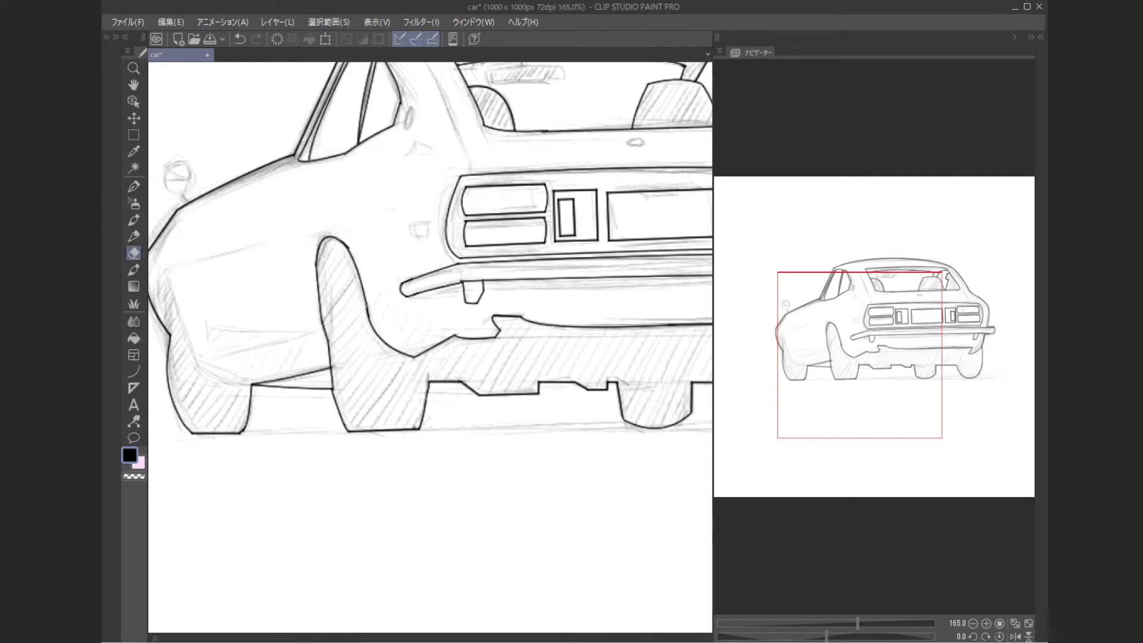
{"action": "scroll", "coordinate": [430, 250], "scroll_direction": "left", "scroll_amount": 3}
{"action": "key", "text": "ctrl+z"}
{"action": "left_click_drag", "start_coordinate": [257, 300], "coordinate": [284, 371]}
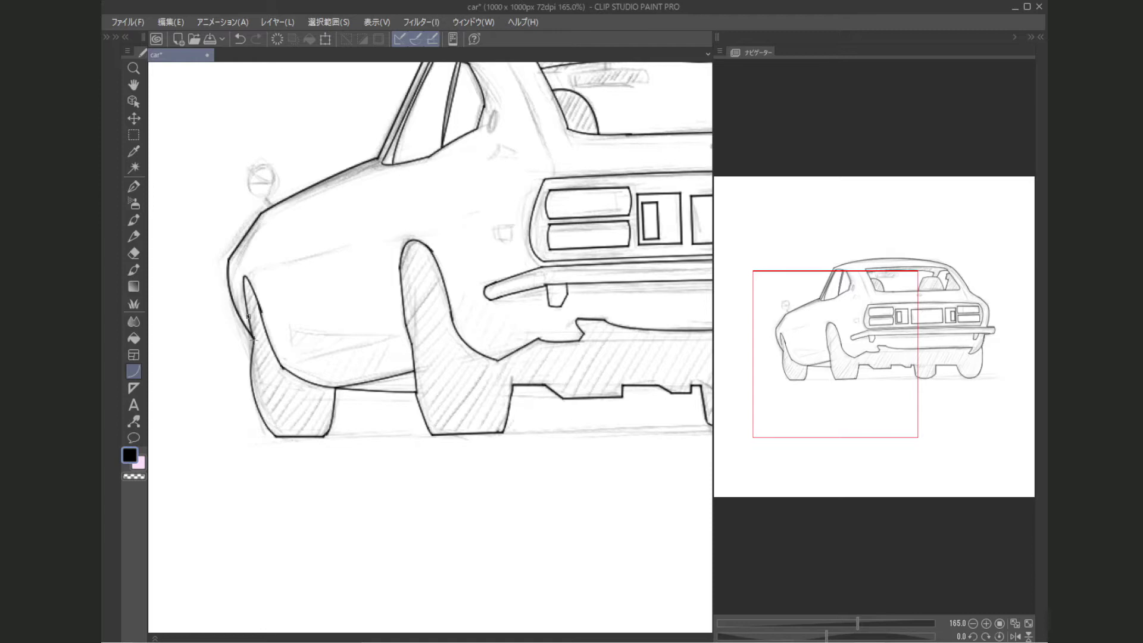
Step: Draw small ellipses for the emblem behind the side window and the badge below the rear window
{"action": "scroll", "coordinate": [429, 346], "scroll_direction": "up", "scroll_amount": 5}
{"action": "key", "text": "u"}
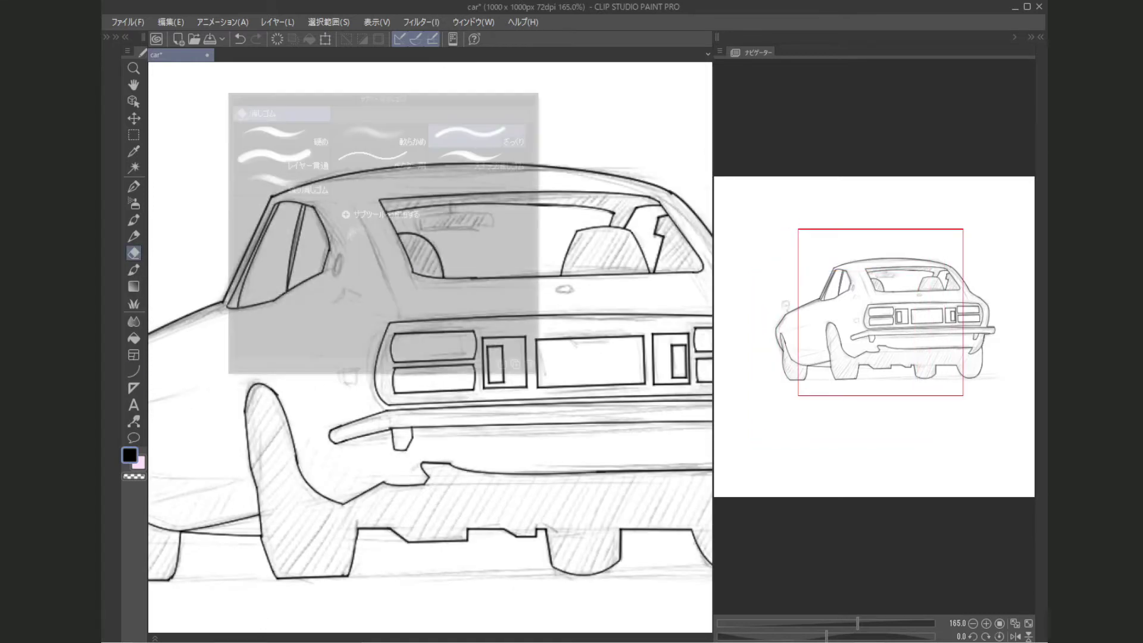
{"action": "left_click_drag", "start_coordinate": [332, 249], "coordinate": [344, 283]}
{"action": "scroll", "coordinate": [344, 283], "scroll_direction": "right", "scroll_amount": 3}
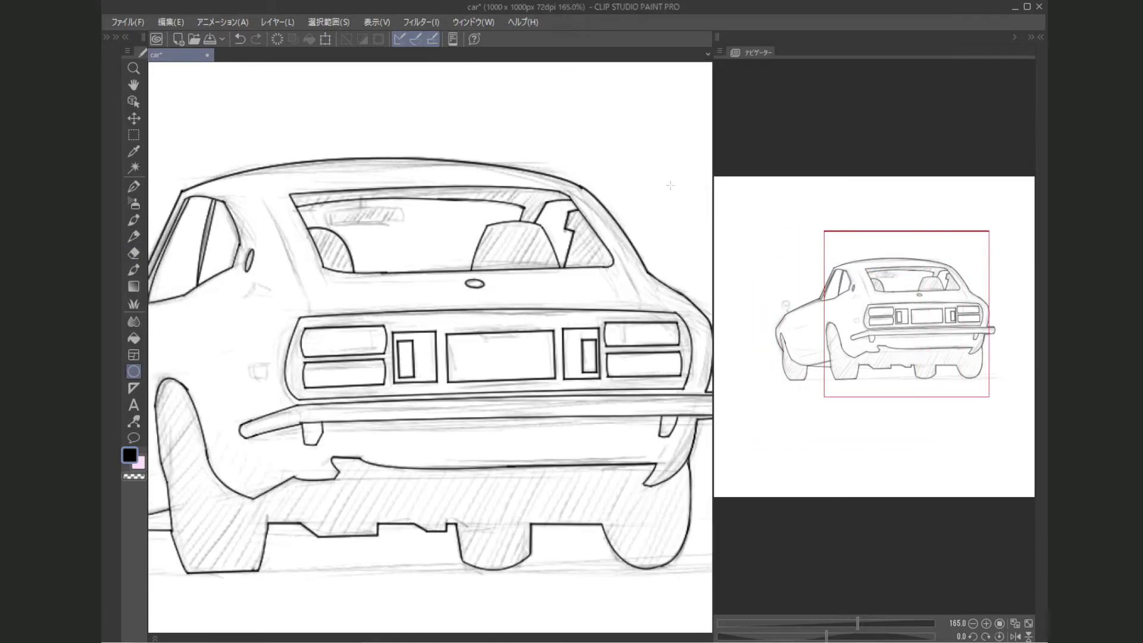
Step: Outline the small four-sided marker on the rear fender between the wheel arch and the tail lamps
{"action": "scroll", "coordinate": [485, 288], "scroll_direction": "left", "scroll_amount": 4}
{"action": "scroll", "coordinate": [485, 288], "scroll_direction": "down", "scroll_amount": 1}
{"action": "key", "text": "u"}
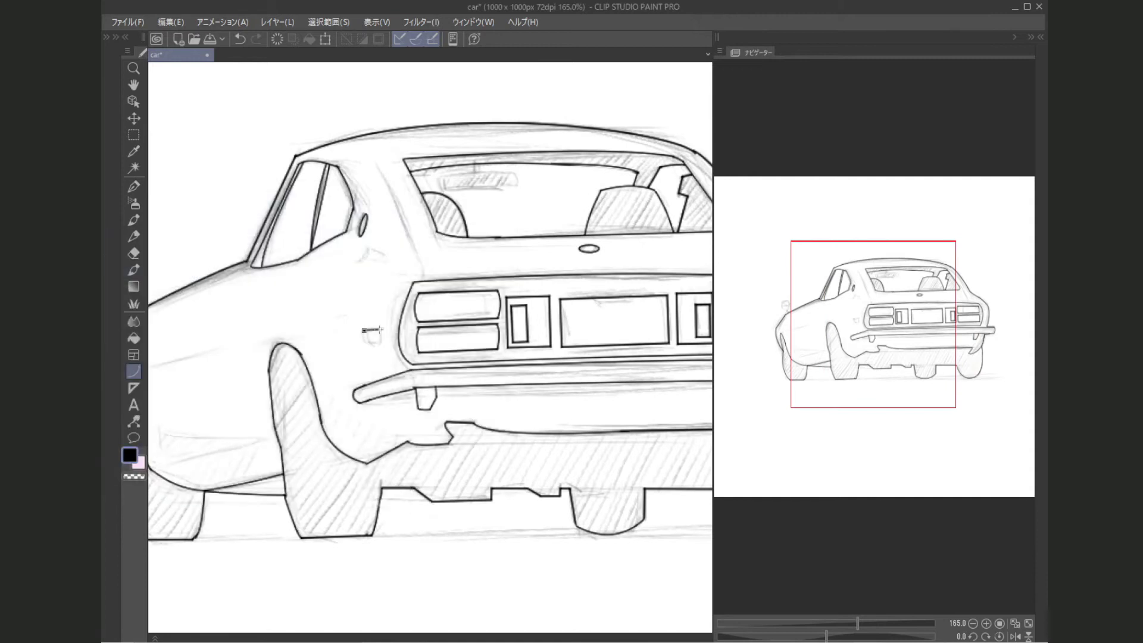
{"action": "key", "text": "ctrl+0"}
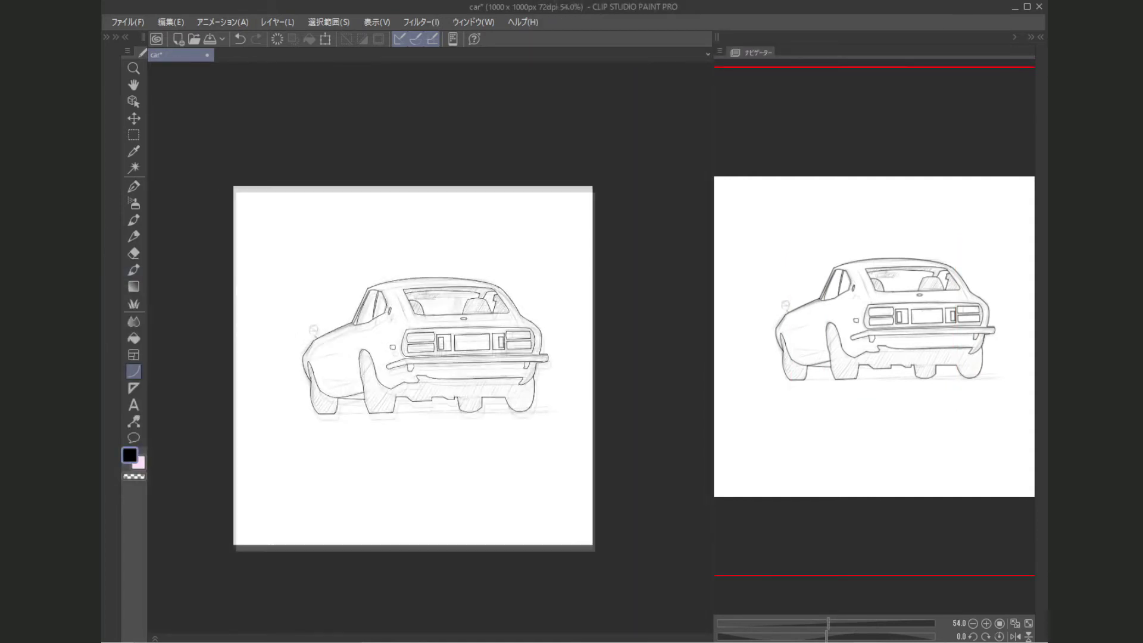
Step: Outline the interior mirror and its stem inside the rear window, and set the eraser to the vector type
{"action": "scroll", "coordinate": [430, 347], "scroll_direction": "up", "scroll_amount": 5}
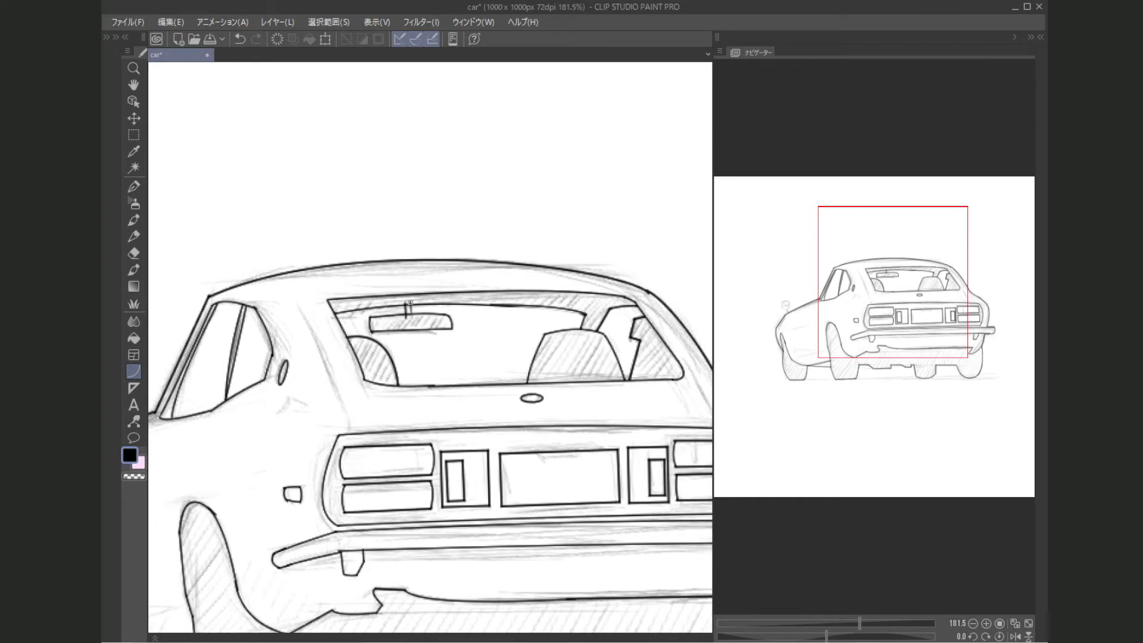
{"action": "key", "text": "e"}
{"action": "scroll", "coordinate": [429, 346], "scroll_direction": "up", "scroll_amount": 5}
{"action": "scroll", "coordinate": [429, 347], "scroll_direction": "down", "scroll_amount": 1}
{"action": "key", "text": "e"}
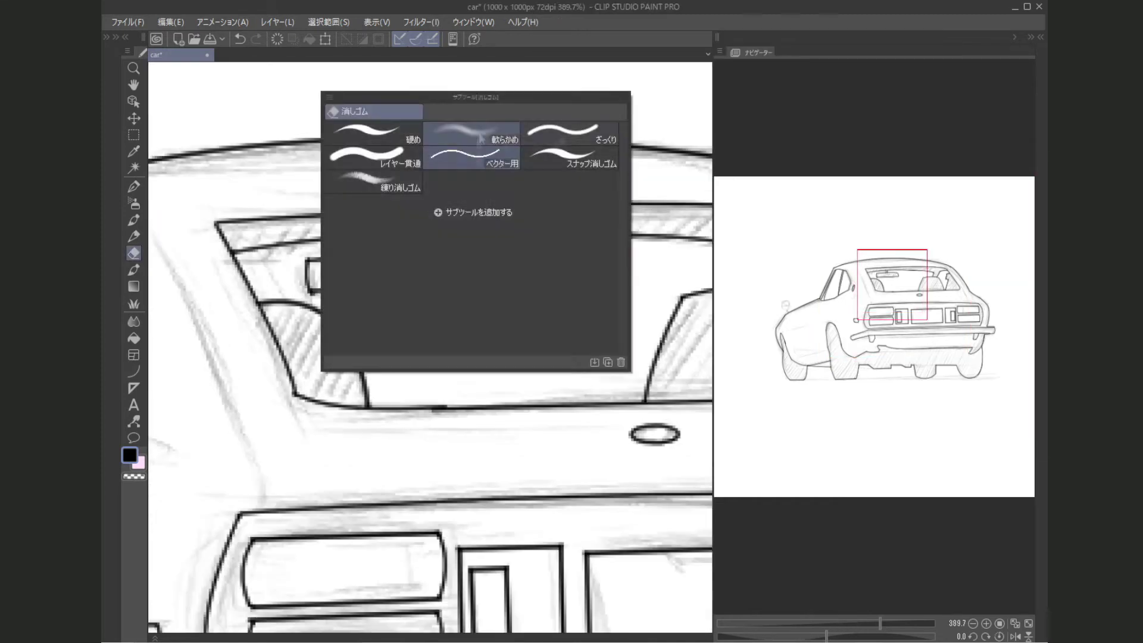
Step: Draw the round fender mirror with an ellipse and add its short stem on the front fender
{"action": "scroll", "coordinate": [439, 408], "scroll_direction": "down", "scroll_amount": 5}
{"action": "left_click_drag", "start_coordinate": [596, 411], "coordinate": [422, 414]}
{"action": "scroll", "coordinate": [422, 414], "scroll_direction": "down", "scroll_amount": 1}
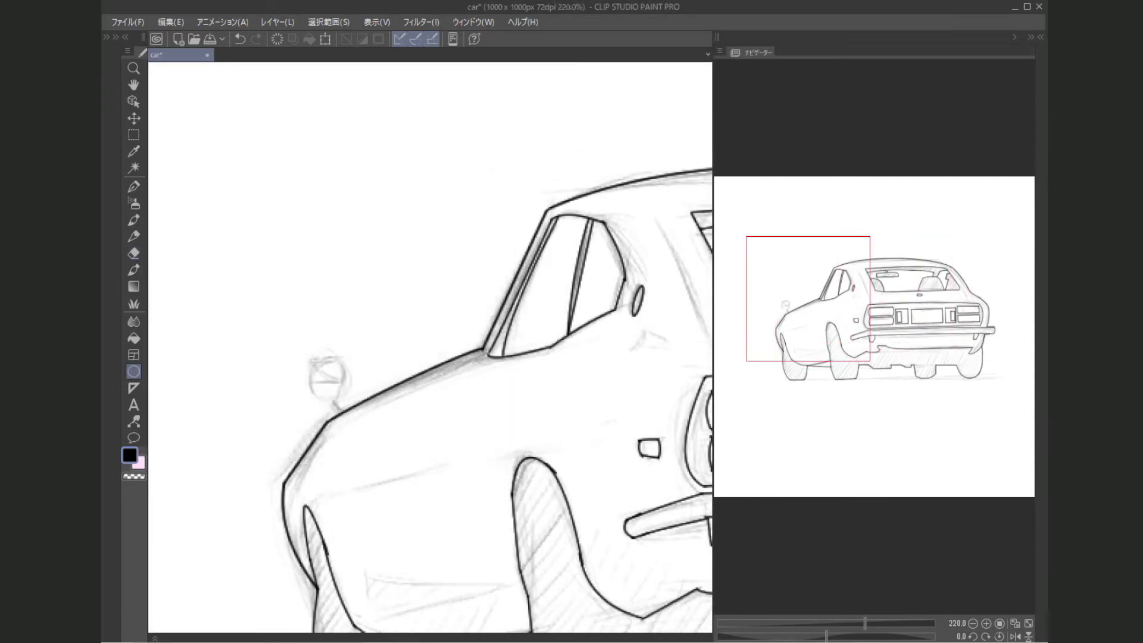
{"action": "key", "text": "u"}
{"action": "mouse_move", "coordinate": [309, 359]}
{"action": "left_mouse_down"}
{"action": "mouse_move", "coordinate": [344, 399]}
{"action": "mouse_move", "coordinate": [326, 394]}
{"action": "left_mouse_up"}
Step: Fill the wheels, underbody, bumper brackets, tail panel, seats and rear window surround with solid black
{"action": "left_click", "coordinate": [160, 302]}
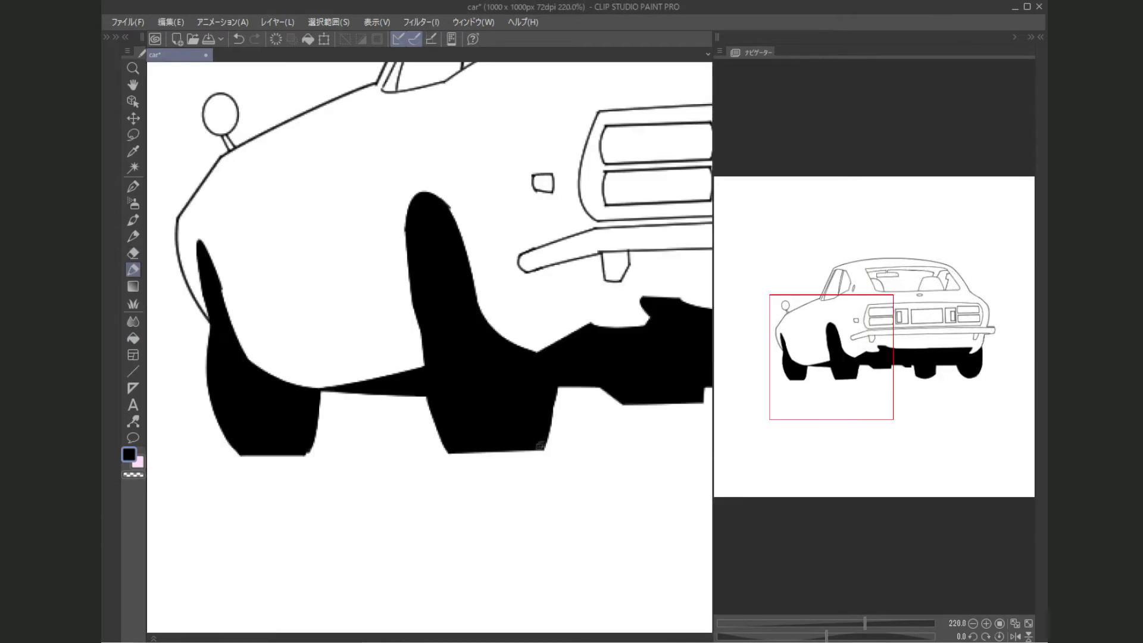
{"action": "scroll", "coordinate": [429, 345], "scroll_direction": "down", "scroll_amount": 3}
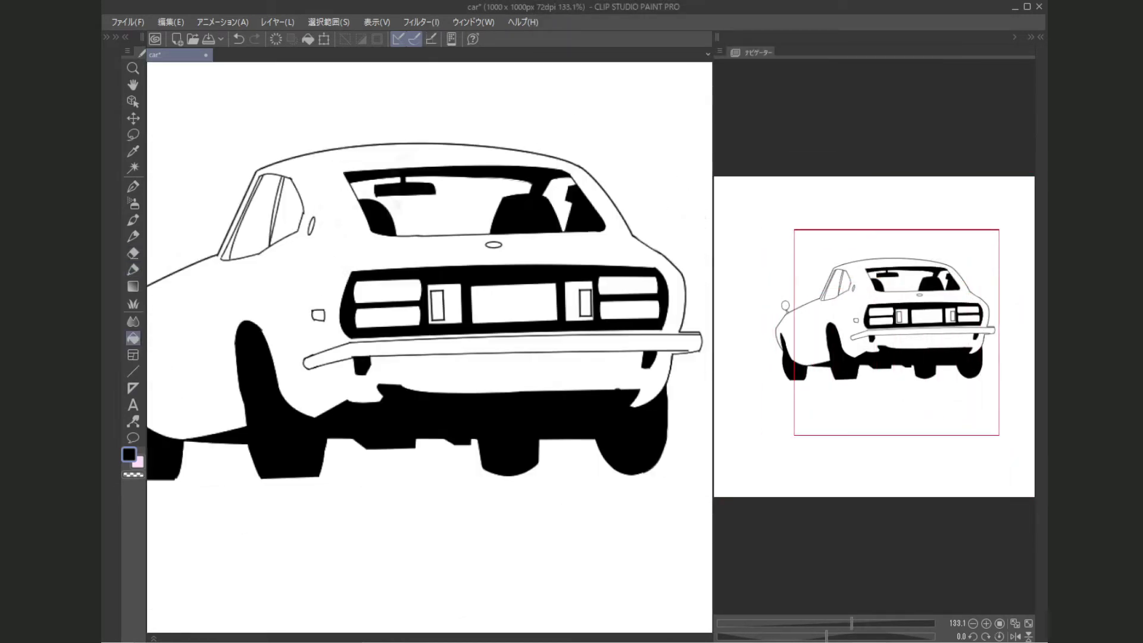
Step: Show the basic monochrome tone patterns in the material library
{"action": "key", "text": "alt+w"}
{"action": "mouse_move", "coordinate": [500, 501]}
{"action": "left_click", "coordinate": [672, 416]}
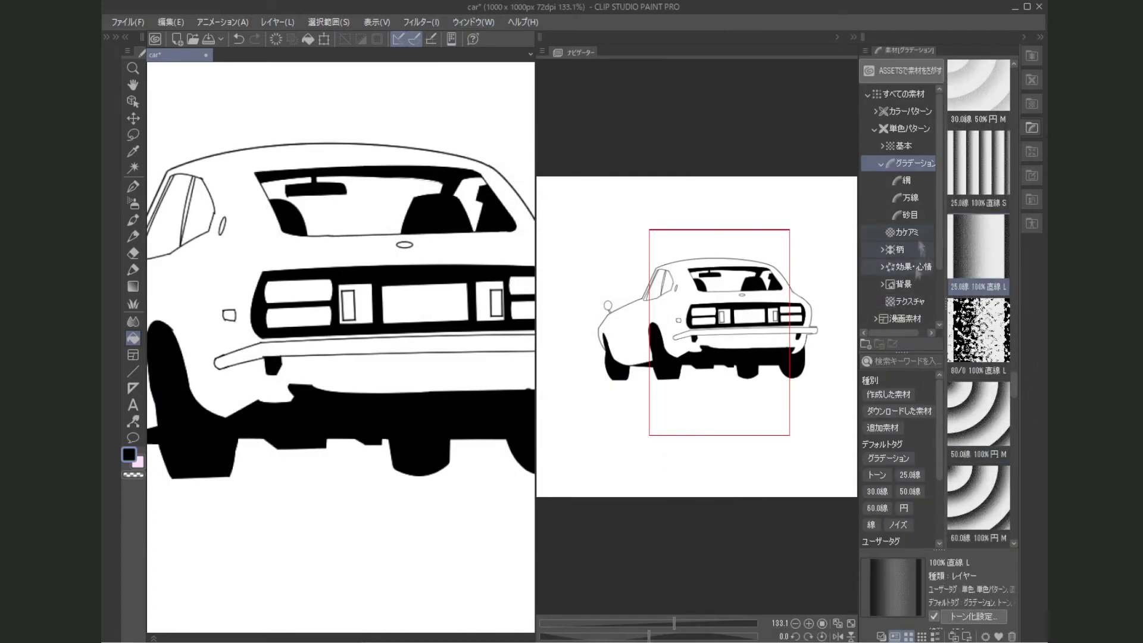
{"action": "left_click", "coordinate": [906, 147]}
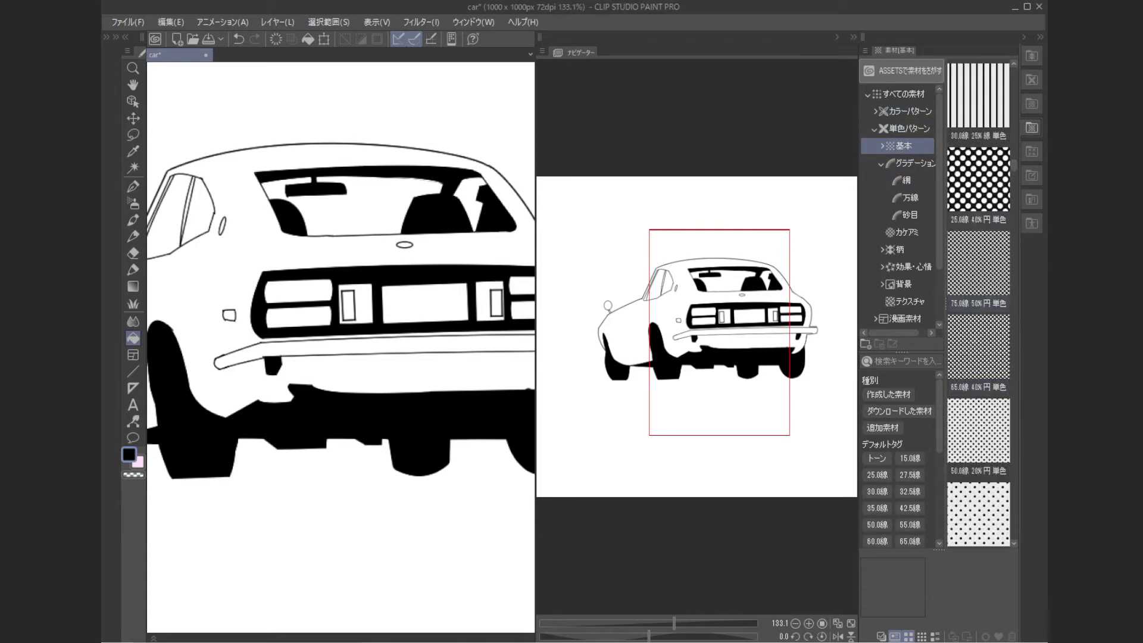
Step: Select both lower tail lamps and apply the 65.0-line 40% dot tone to them
{"action": "left_click", "coordinate": [298, 315]}
{"action": "left_click", "coordinate": [523, 309], "text": "shift"}
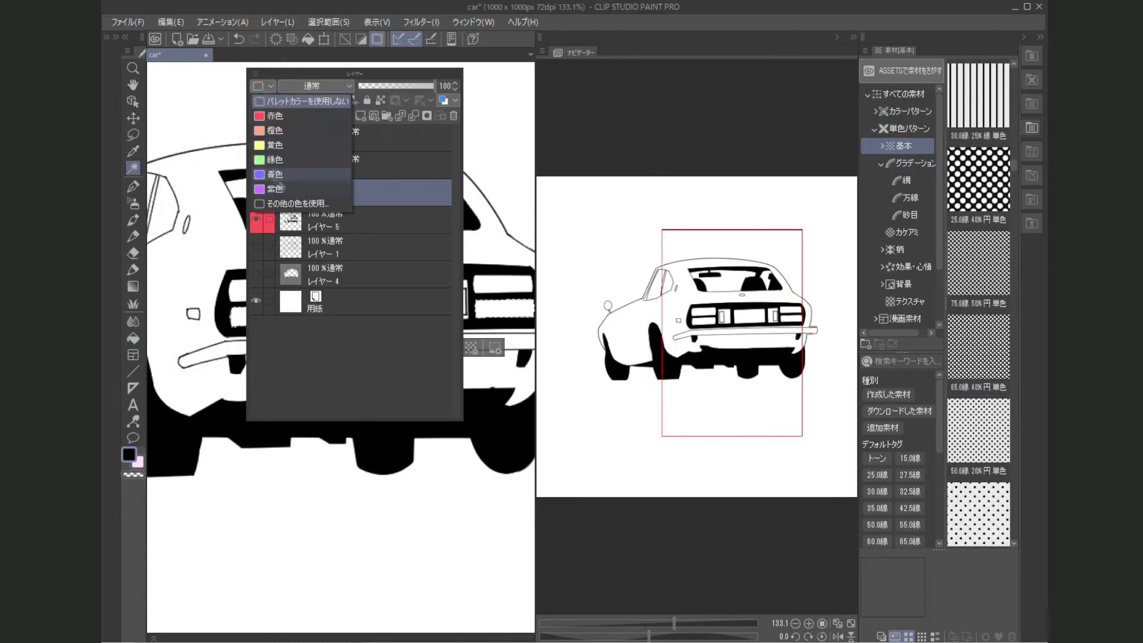
{"action": "scroll", "coordinate": [294, 536], "scroll_direction": "down", "scroll_amount": 3}
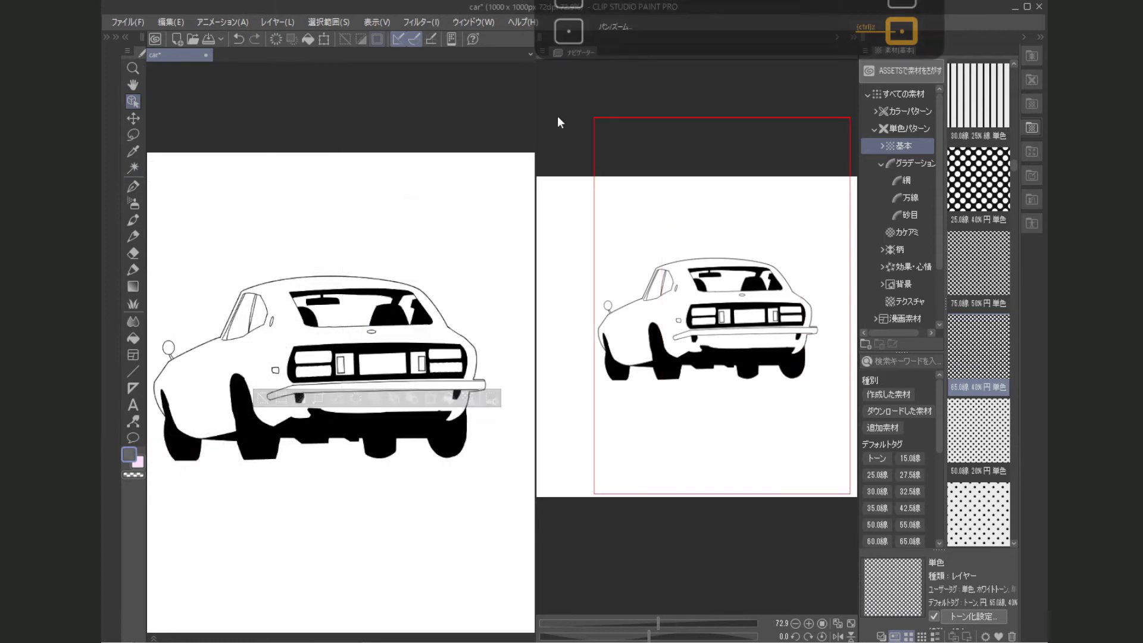
{"action": "key", "text": "ctrl+d"}
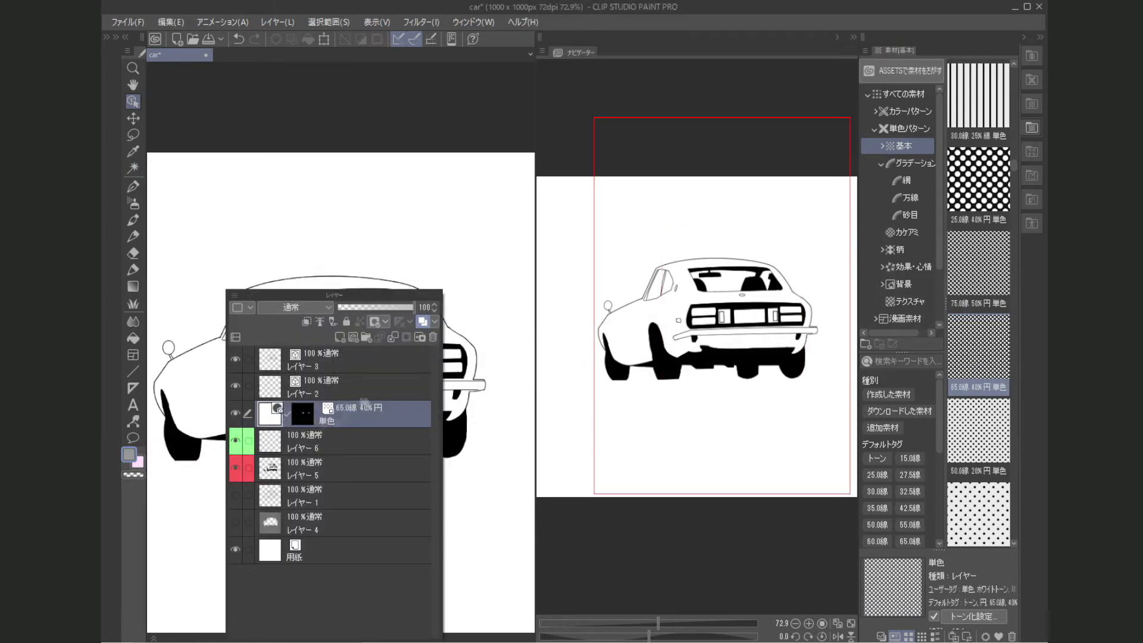
{"action": "key", "text": "ctrl+z"}
{"action": "left_click", "coordinate": [468, 397]}
{"action": "key", "text": "Escape"}
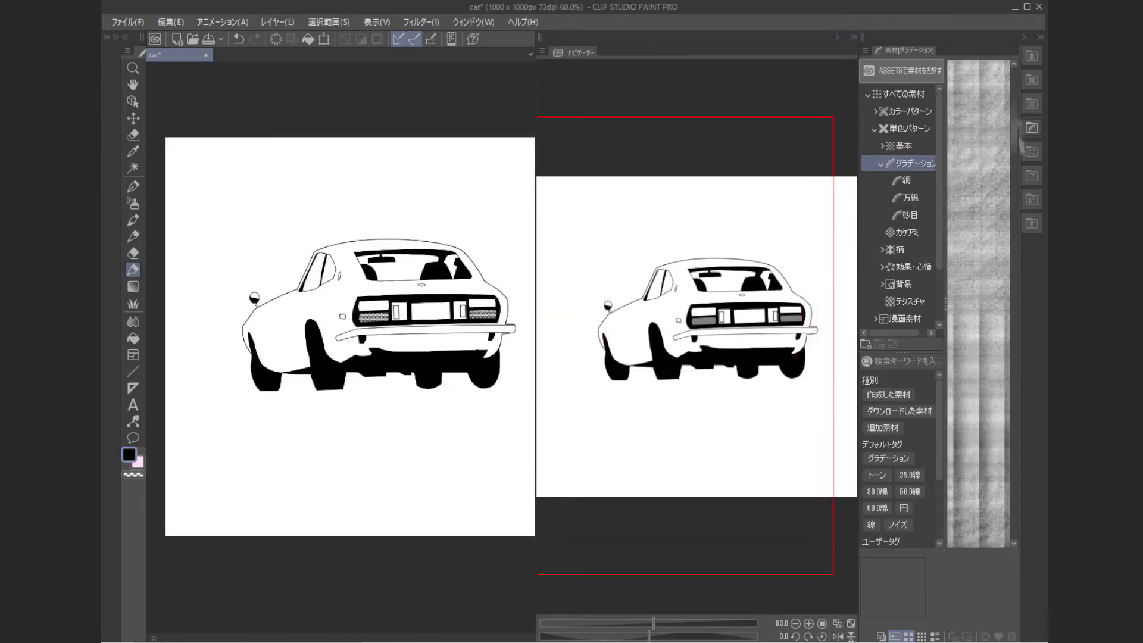
Step: Select the car's lower body side with a polyline selection and apply the 60.0-line 50% straight L gradient tone to it
{"action": "left_click_drag", "start_coordinate": [1023, 238], "coordinate": [1023, 528]}
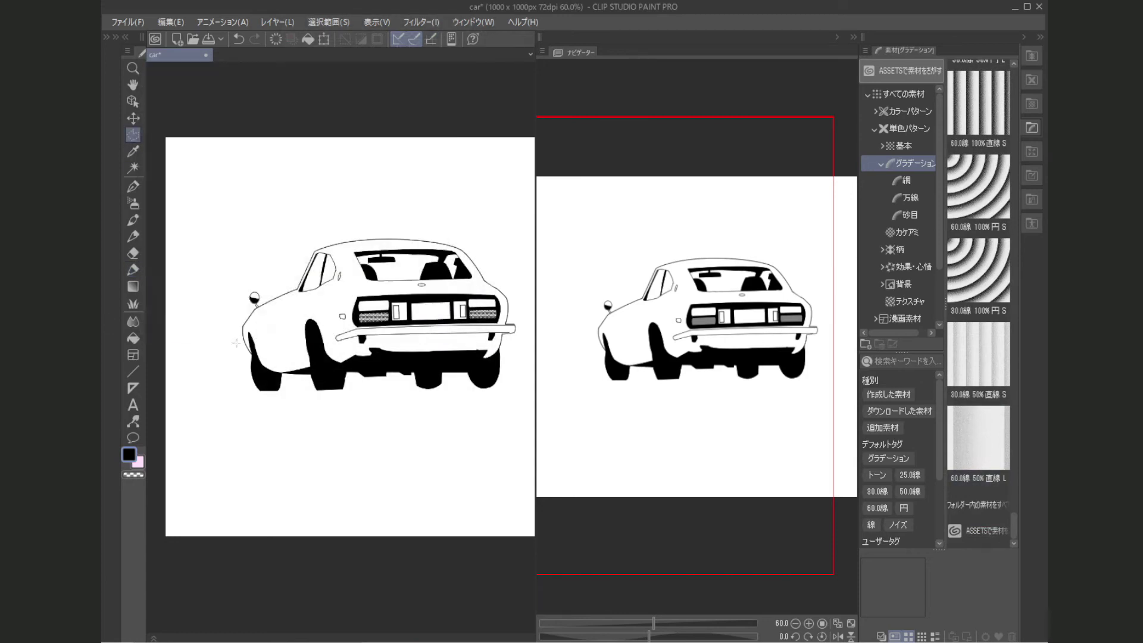
{"action": "key", "text": "w"}
{"action": "left_click", "coordinate": [235, 343]}
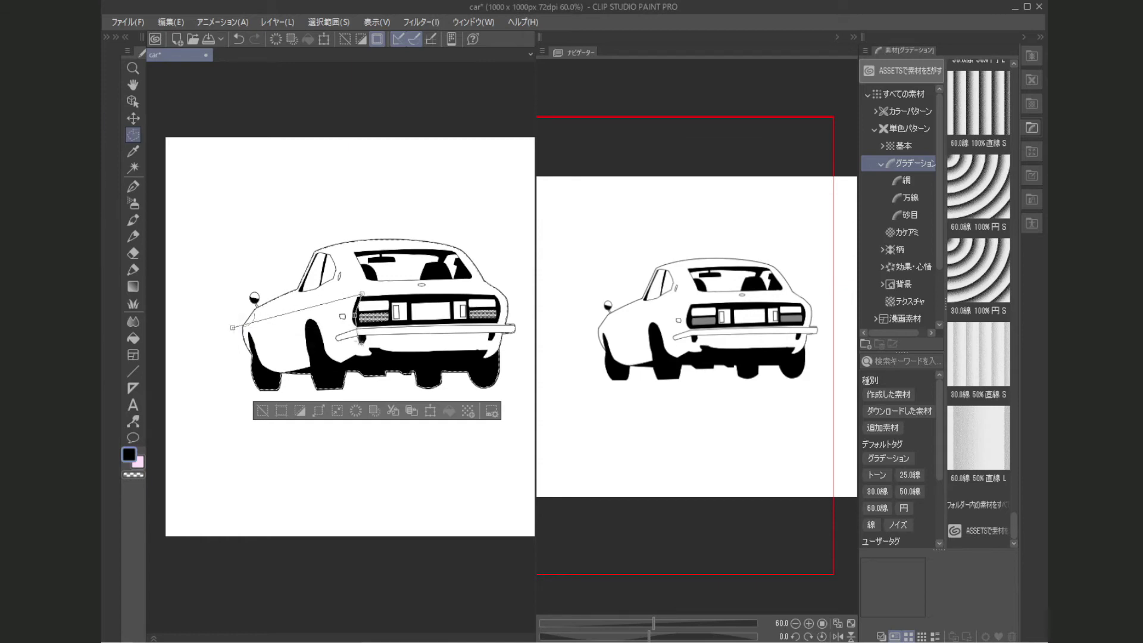
{"action": "left_click", "coordinate": [243, 325]}
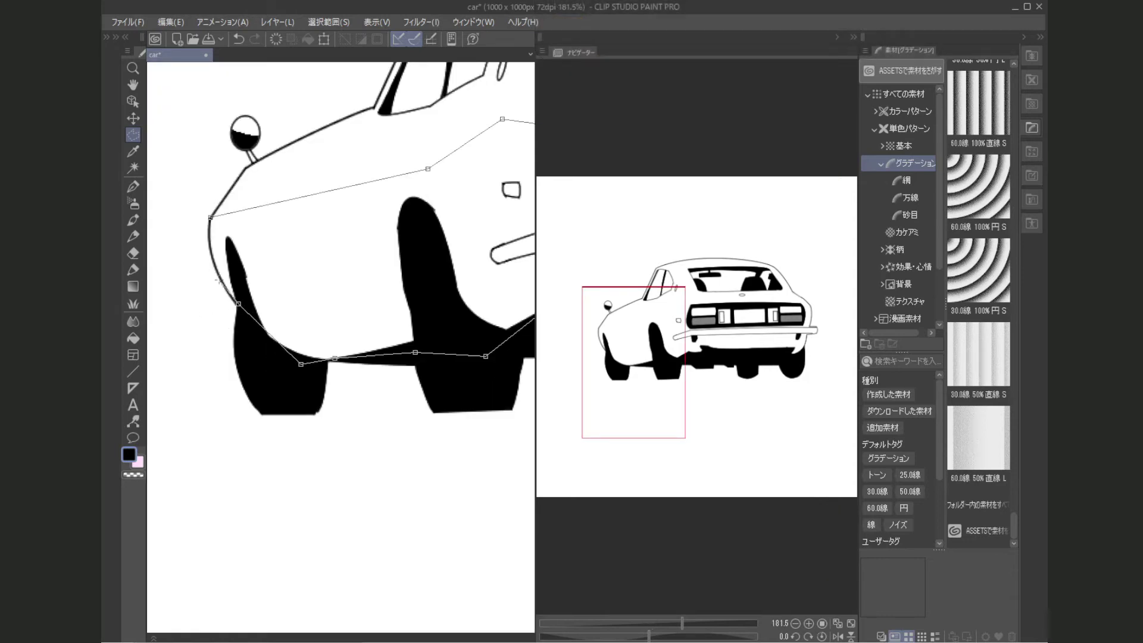
{"action": "double_click", "coordinate": [218, 274]}
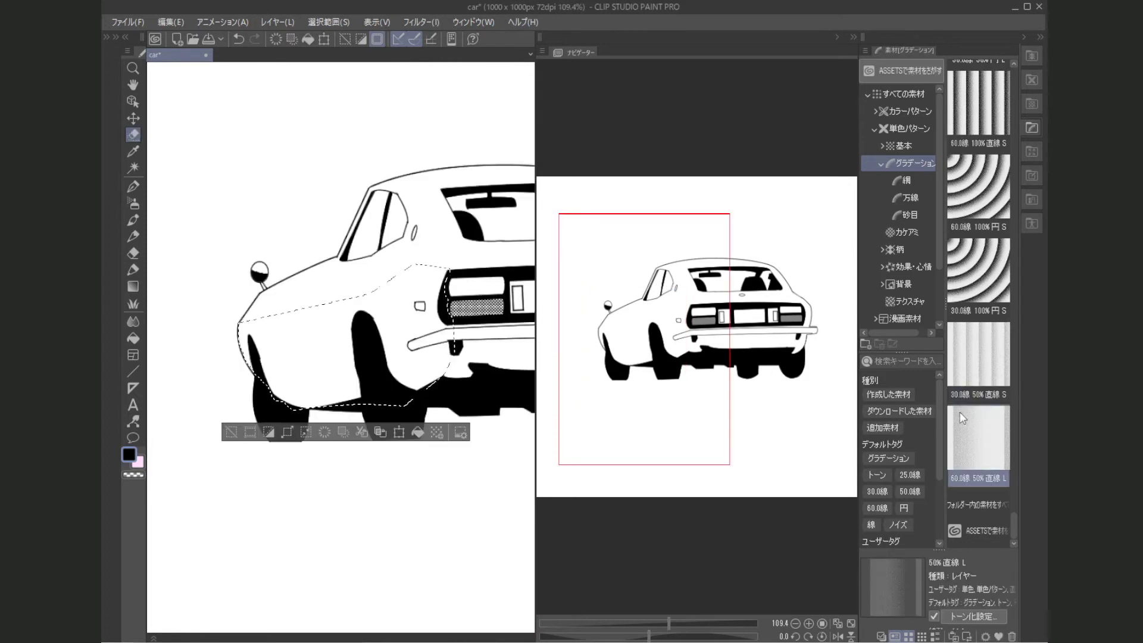
{"action": "left_click_drag", "start_coordinate": [908, 429], "coordinate": [337, 384]}
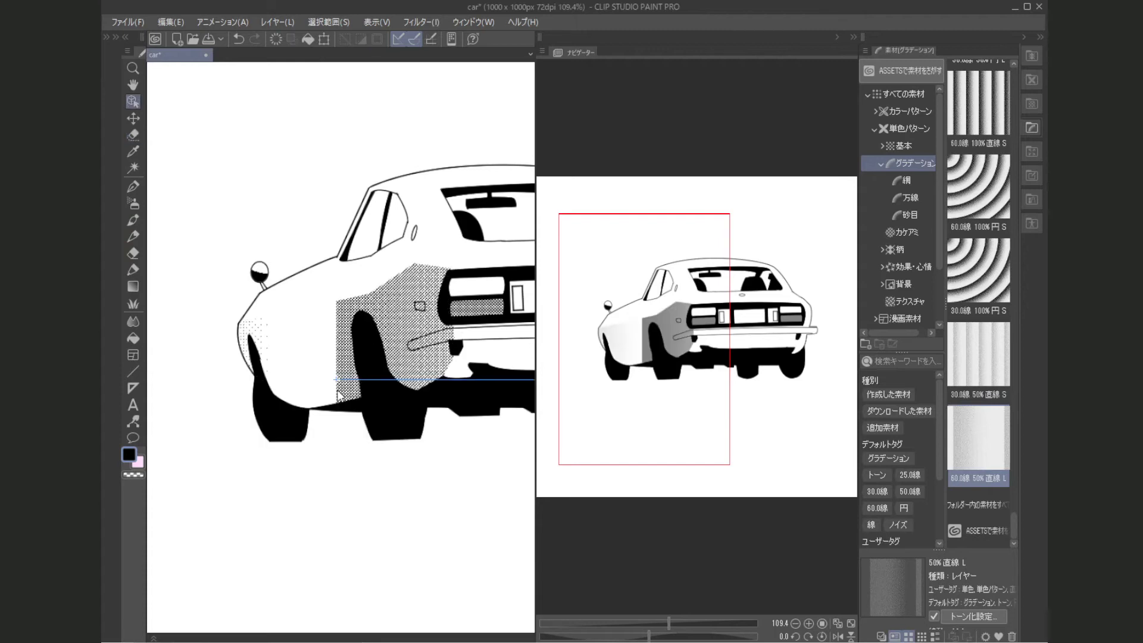
Step: Rotate and shorten the body-side gradient so it darkens downward toward the sill and starts just below the shoulder line
{"action": "scroll", "coordinate": [390, 447], "scroll_direction": "down", "scroll_amount": 6}
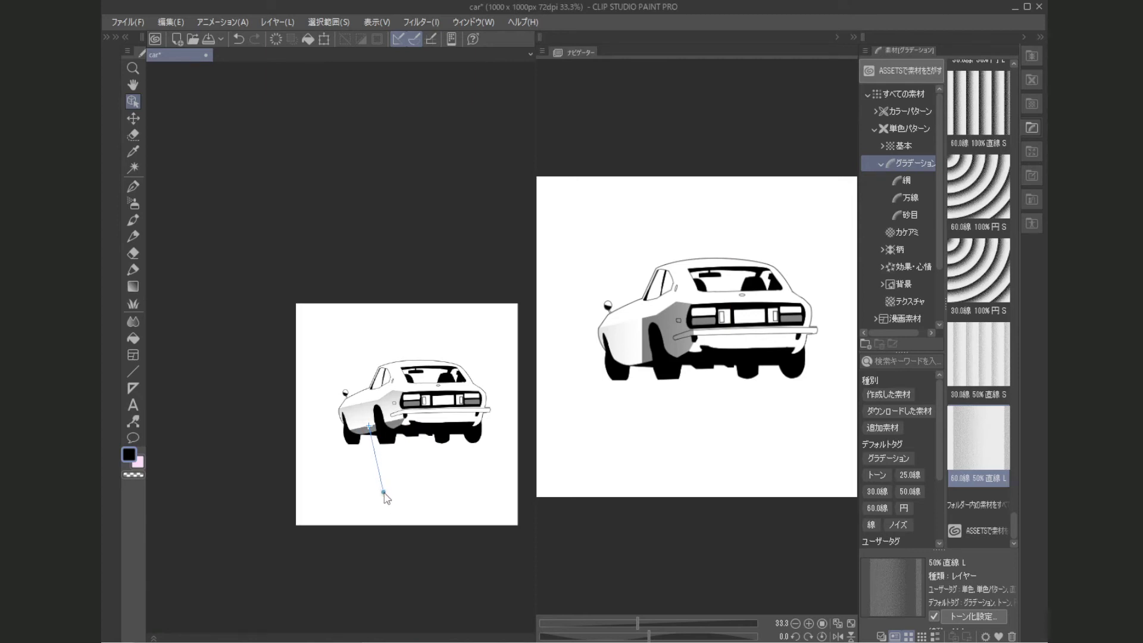
{"action": "scroll", "coordinate": [503, 298], "scroll_direction": "up", "scroll_amount": 5}
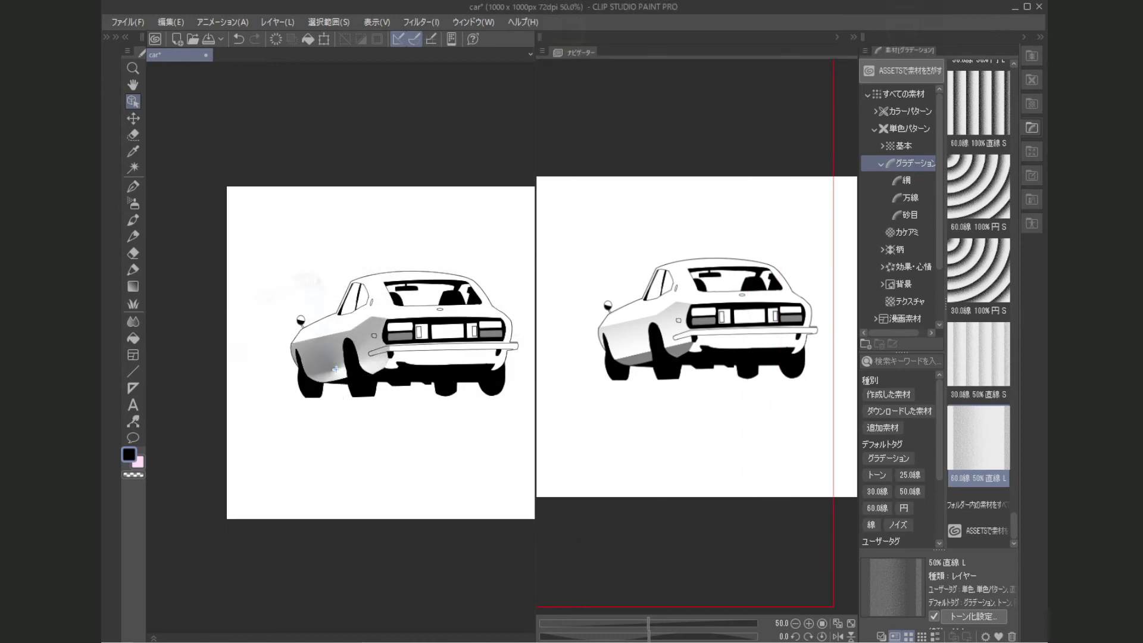
{"action": "scroll", "coordinate": [318, 473], "scroll_direction": "down", "scroll_amount": 2}
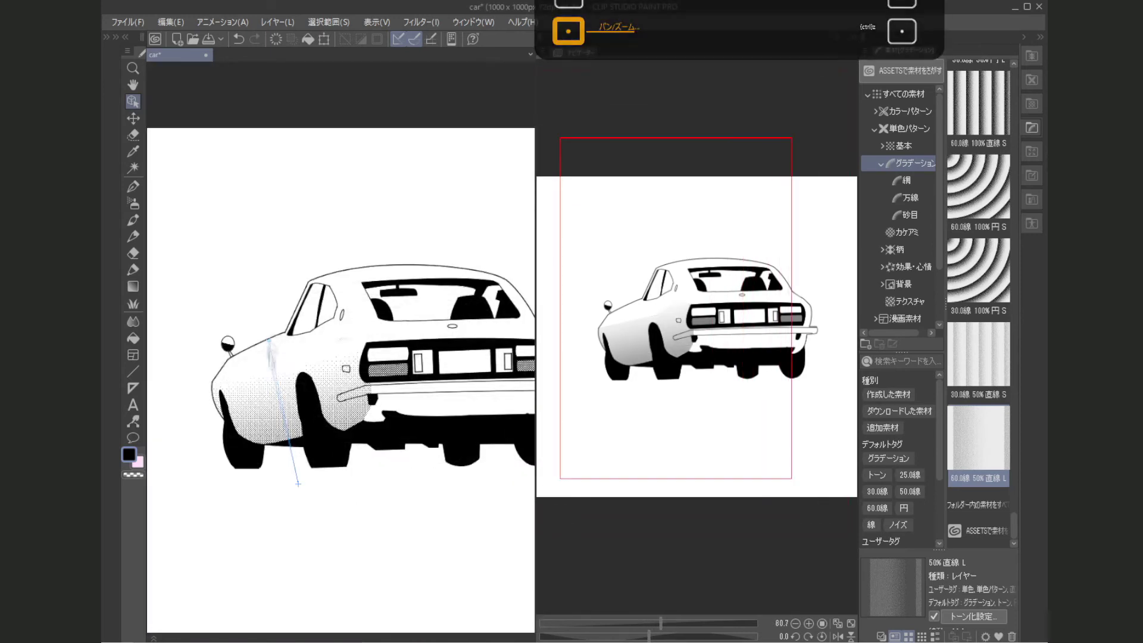
{"action": "left_click_drag", "start_coordinate": [344, 488], "coordinate": [299, 483]}
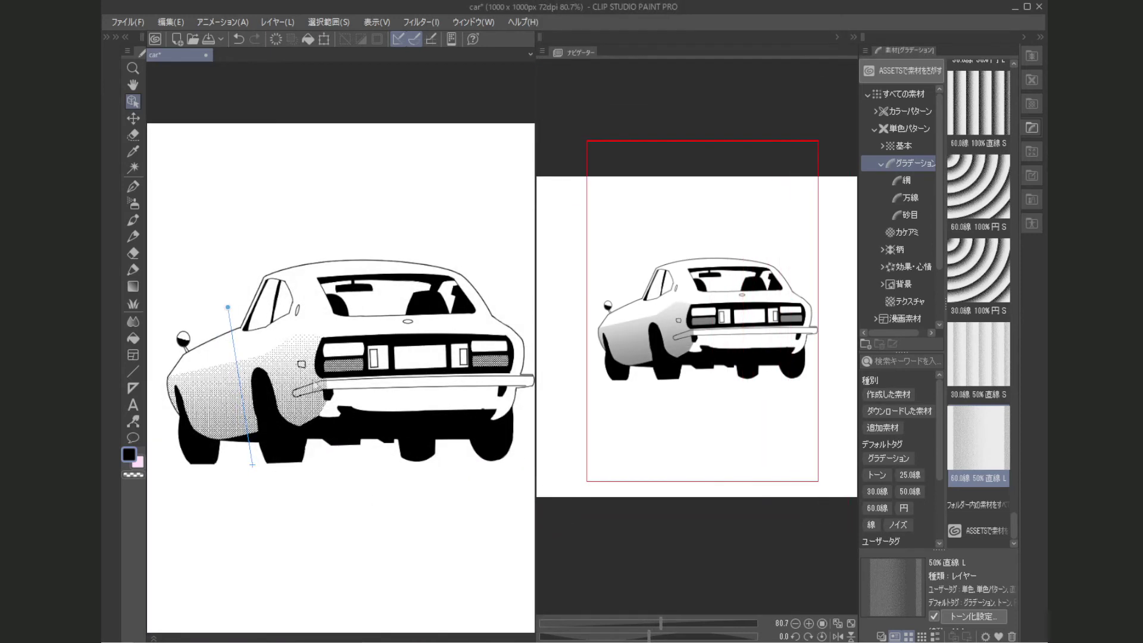
{"action": "left_click_drag", "start_coordinate": [228, 307], "coordinate": [224, 353]}
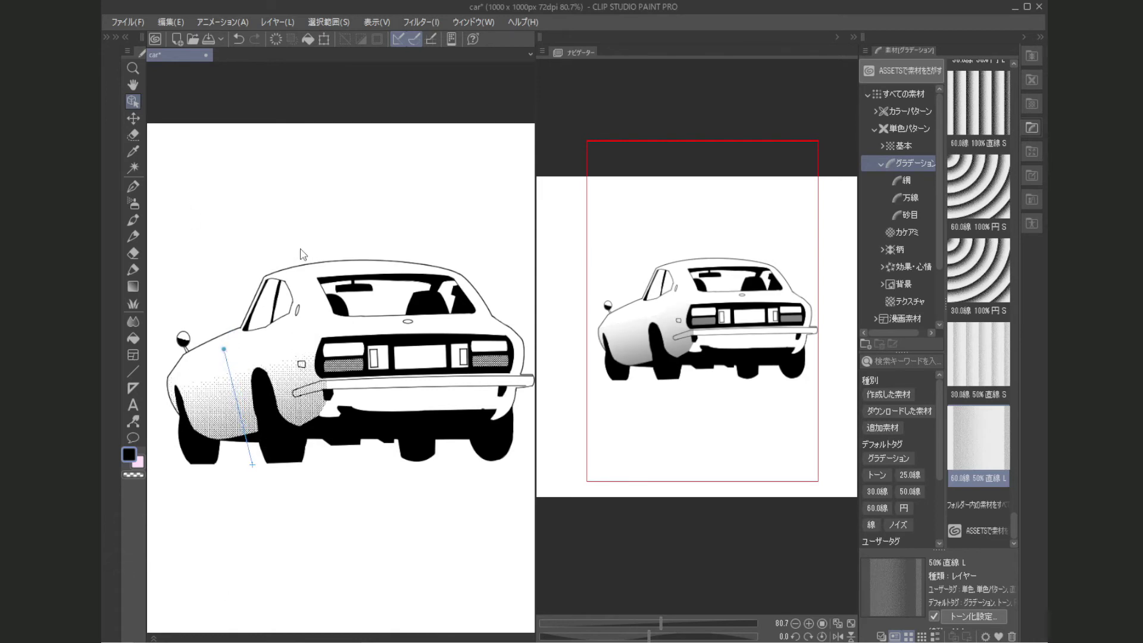
Step: Select the rear panel below the bumper and apply the 60.0-line 50% straight L gradient vertically, darkening downward
{"action": "key", "text": "m"}
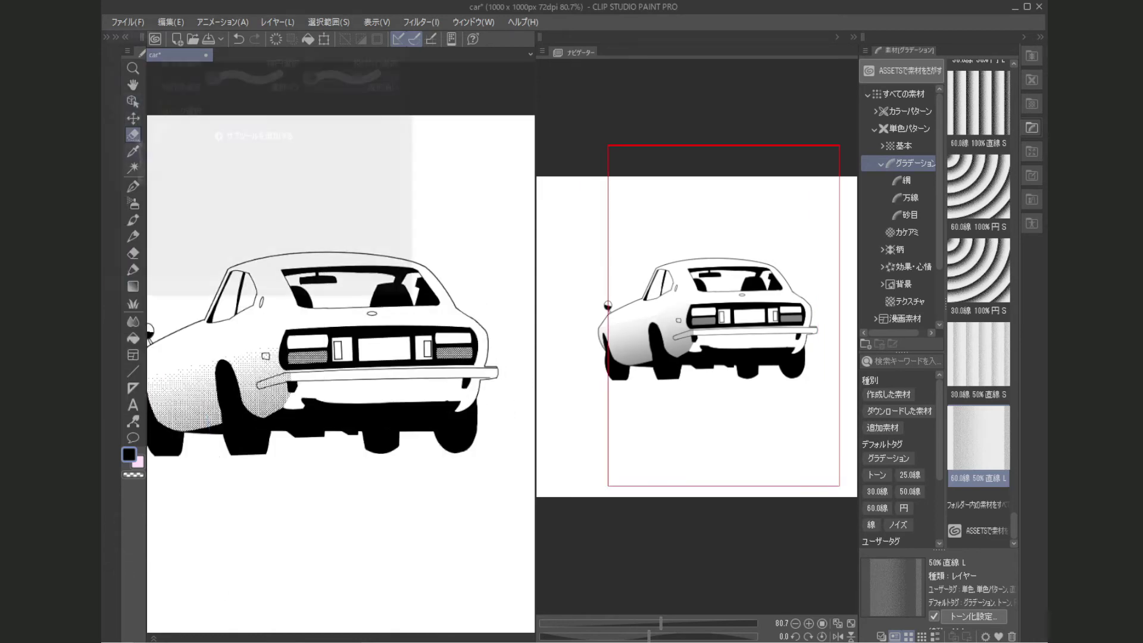
{"action": "scroll", "coordinate": [492, 508], "scroll_direction": "up", "scroll_amount": 2}
{"action": "left_click", "coordinate": [382, 390]}
{"action": "left_click", "coordinate": [520, 378]}
{"action": "left_click_drag", "start_coordinate": [524, 357], "coordinate": [423, 357]}
{"action": "left_click", "coordinate": [422, 346]}
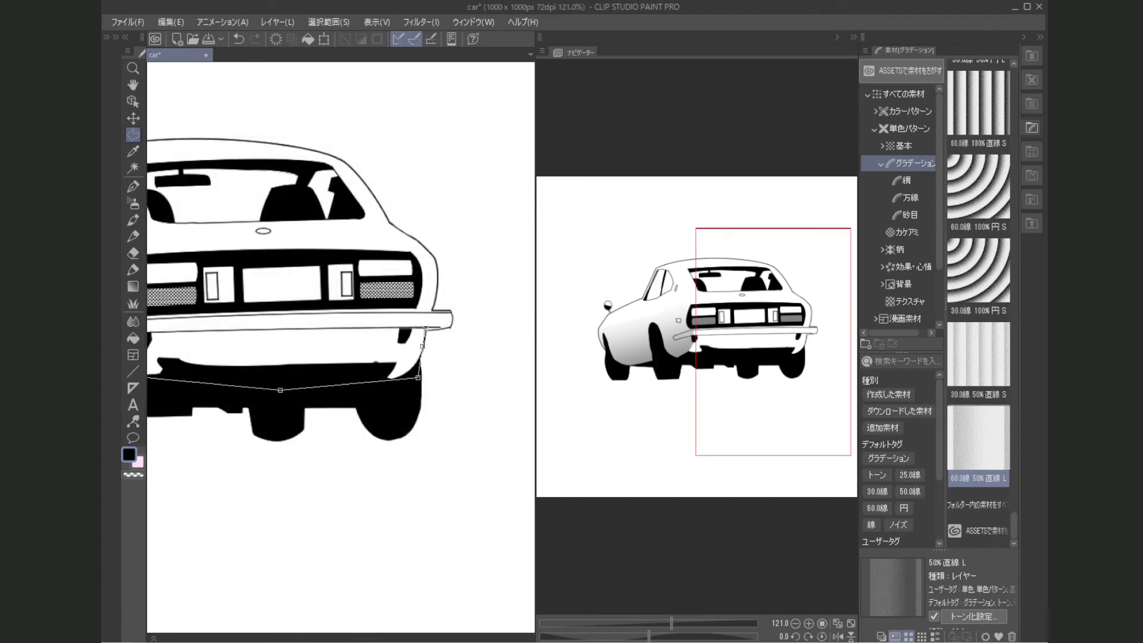
{"action": "scroll", "coordinate": [425, 328], "scroll_direction": "down", "scroll_amount": 4}
{"action": "key", "text": "o"}
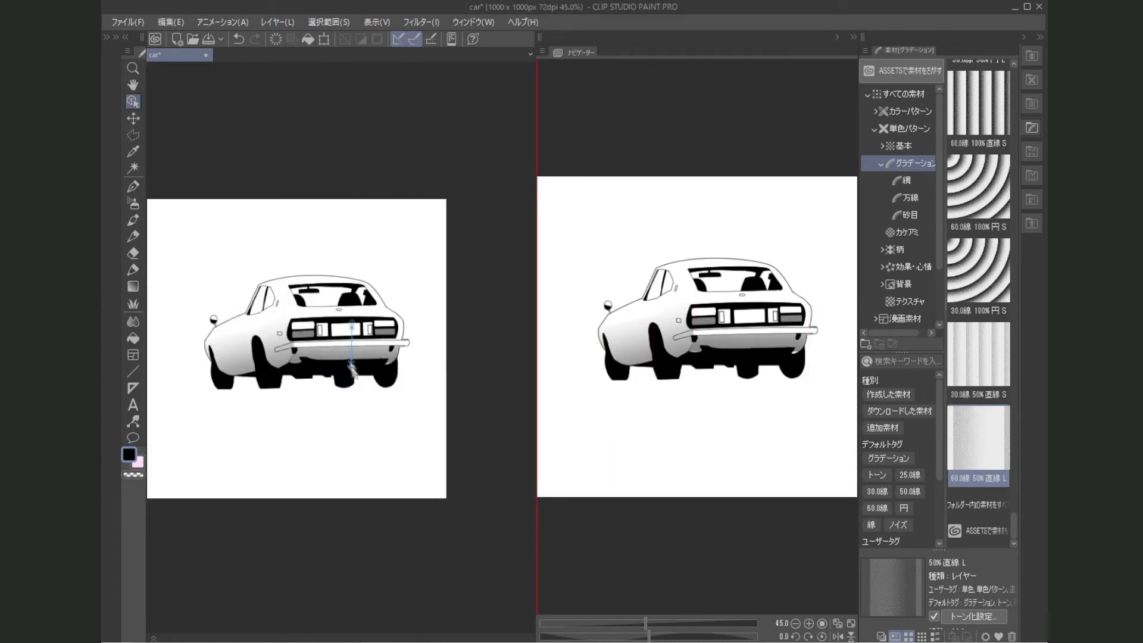
Step: Select the whole rear window area by tracing around its outer edge
{"action": "scroll", "coordinate": [352, 369], "scroll_direction": "up", "scroll_amount": 2}
{"action": "left_click", "coordinate": [112, 88]}
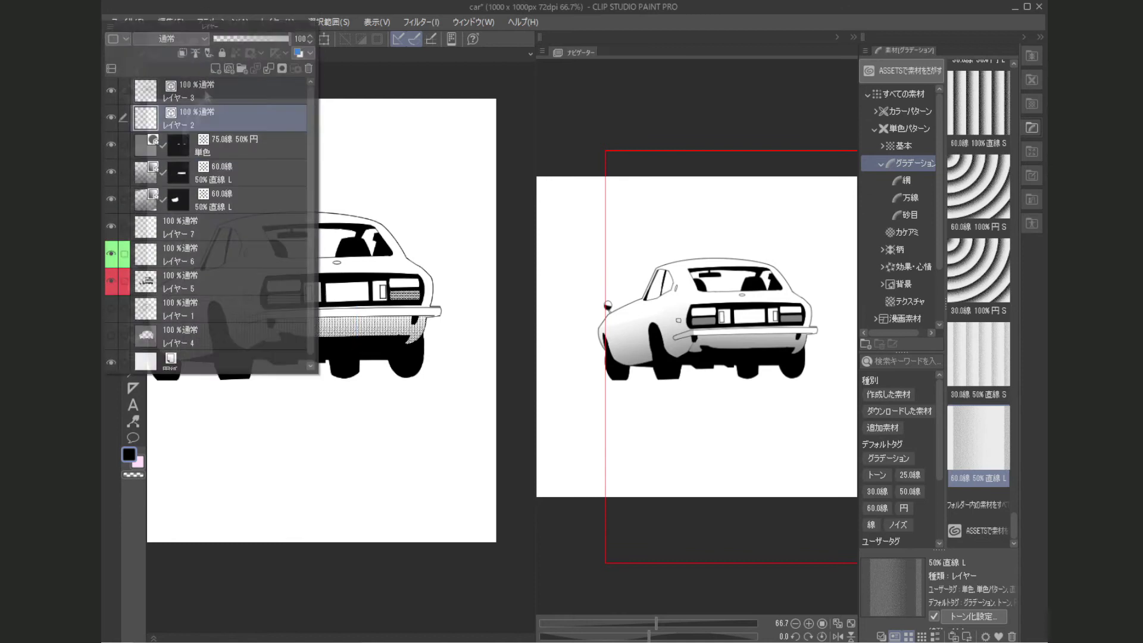
{"action": "key", "text": "w"}
{"action": "scroll", "coordinate": [340, 345], "scroll_direction": "up", "scroll_amount": 4}
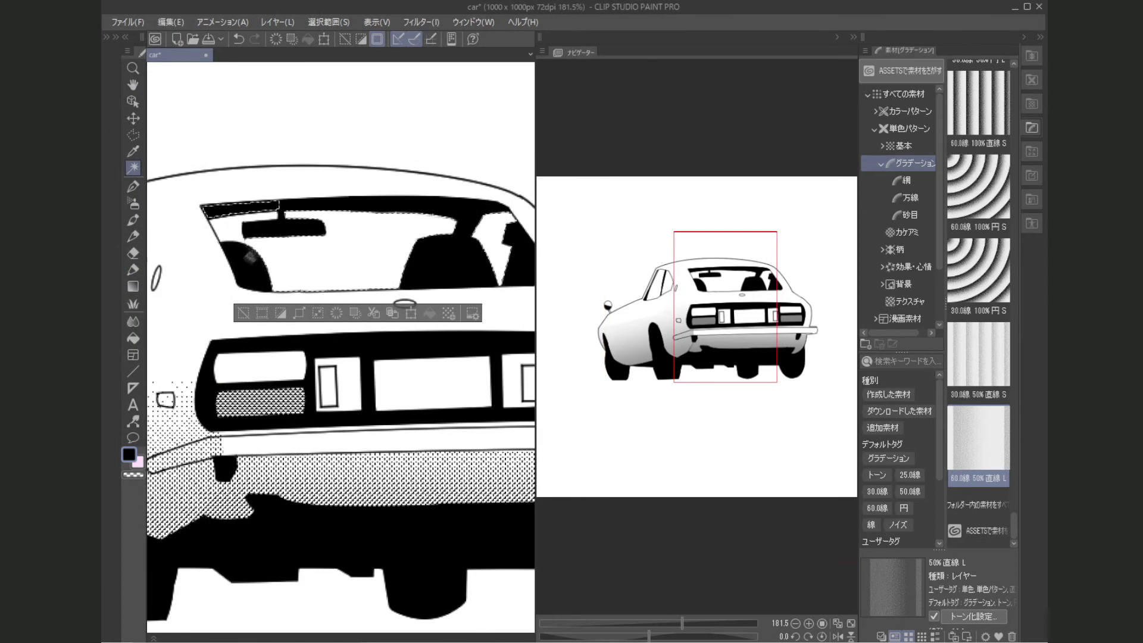
{"action": "key", "text": "m"}
{"action": "left_click", "coordinate": [280, 134]}
{"action": "scroll", "coordinate": [334, 268], "scroll_direction": "up", "scroll_amount": 2}
{"action": "left_click_drag", "start_coordinate": [226, 202], "coordinate": [241, 250]}
{"action": "scroll", "coordinate": [439, 291], "scroll_direction": "up", "scroll_amount": 3}
{"action": "scroll", "coordinate": [438, 291], "scroll_direction": "down", "scroll_amount": 5}
{"action": "scroll", "coordinate": [334, 268], "scroll_direction": "up", "scroll_amount": 3}
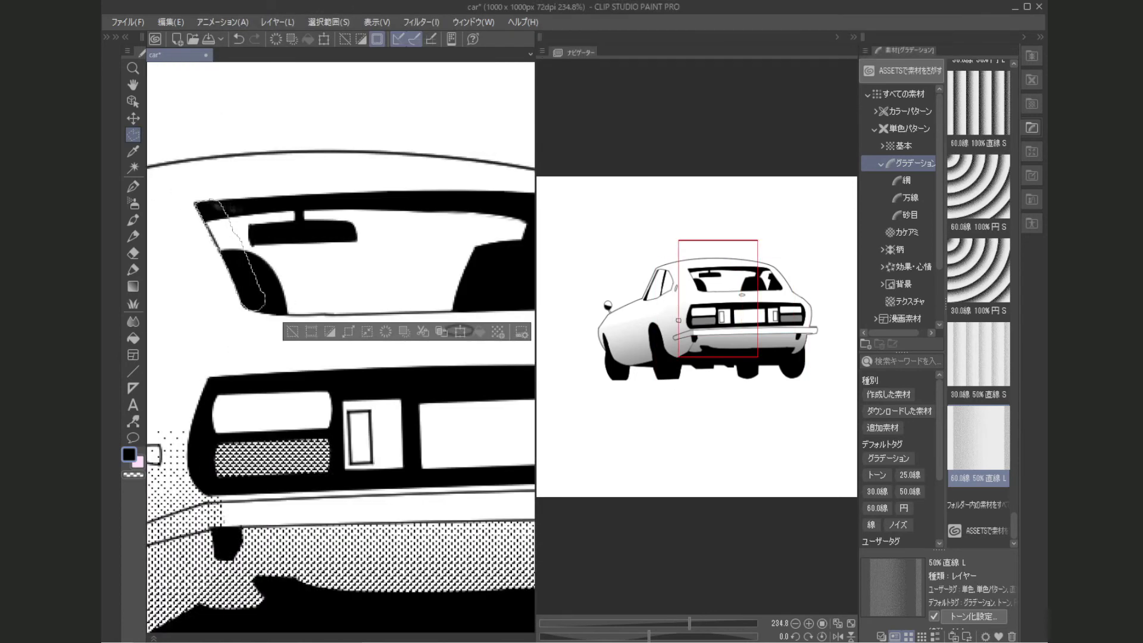
{"action": "mouse_move", "coordinate": [202, 243]}
{"action": "left_mouse_down"}
{"action": "mouse_move", "coordinate": [301, 236]}
{"action": "mouse_move", "coordinate": [400, 246]}
{"action": "left_mouse_up"}
{"action": "scroll", "coordinate": [400, 247], "scroll_direction": "right", "scroll_amount": 3}
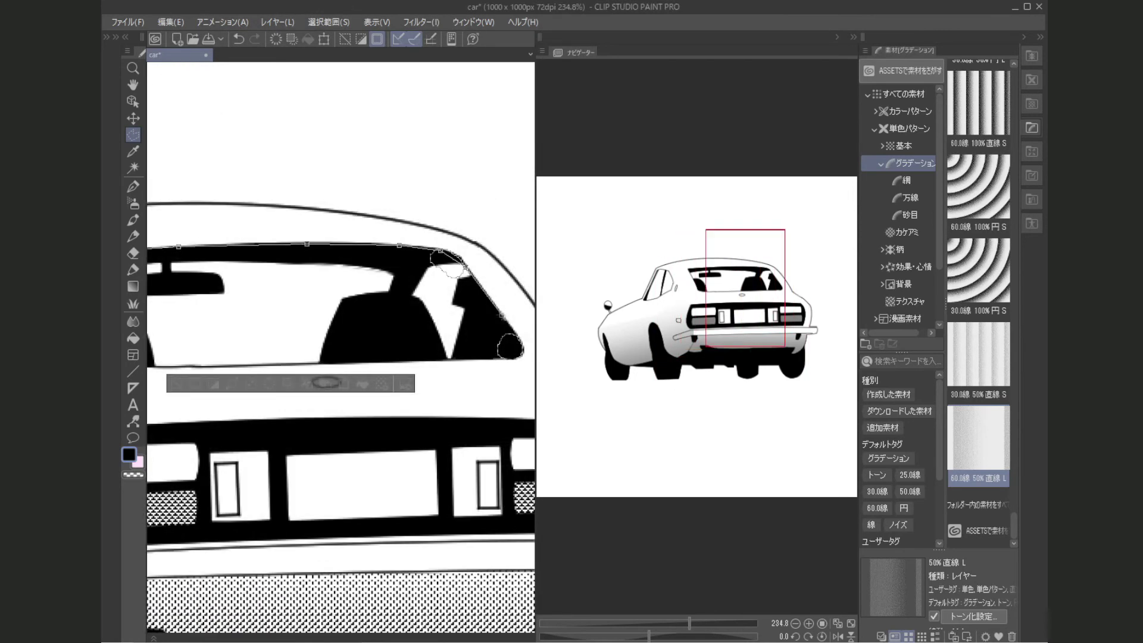
{"action": "left_click_drag", "start_coordinate": [400, 361], "coordinate": [381, 362]}
{"action": "scroll", "coordinate": [341, 345], "scroll_direction": "down", "scroll_amount": 5}
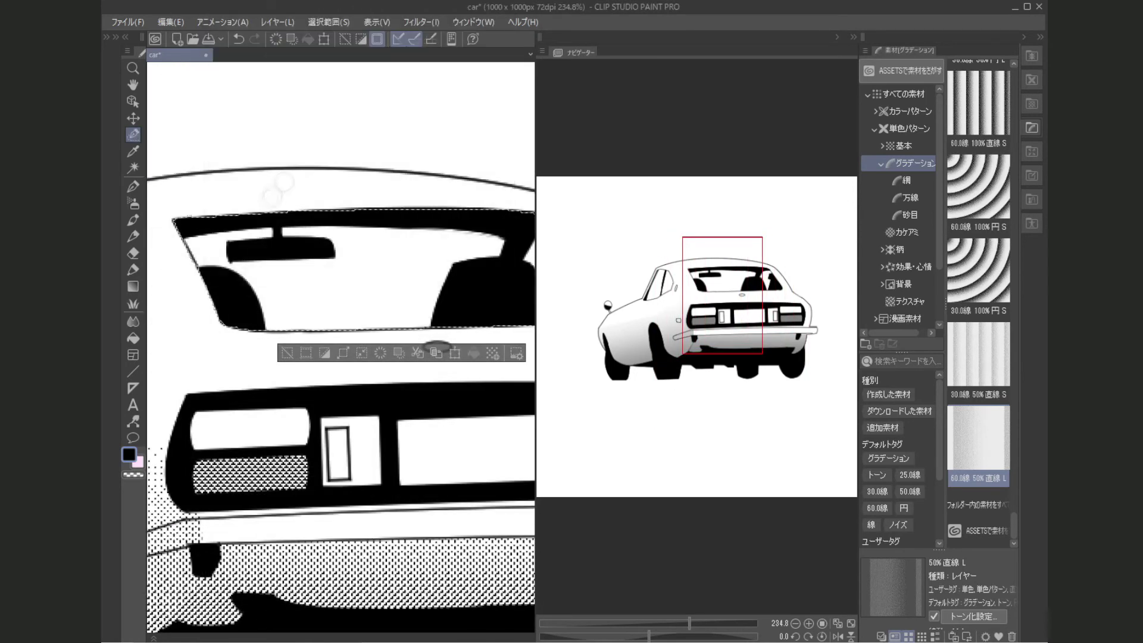
Step: Apply the 50.0-line 40% dot tone over the rear window so its black areas turn grey
{"action": "left_click_drag", "start_coordinate": [1016, 531], "coordinate": [1013, 274]}
{"action": "left_click_drag", "start_coordinate": [978, 434], "coordinate": [415, 500]}
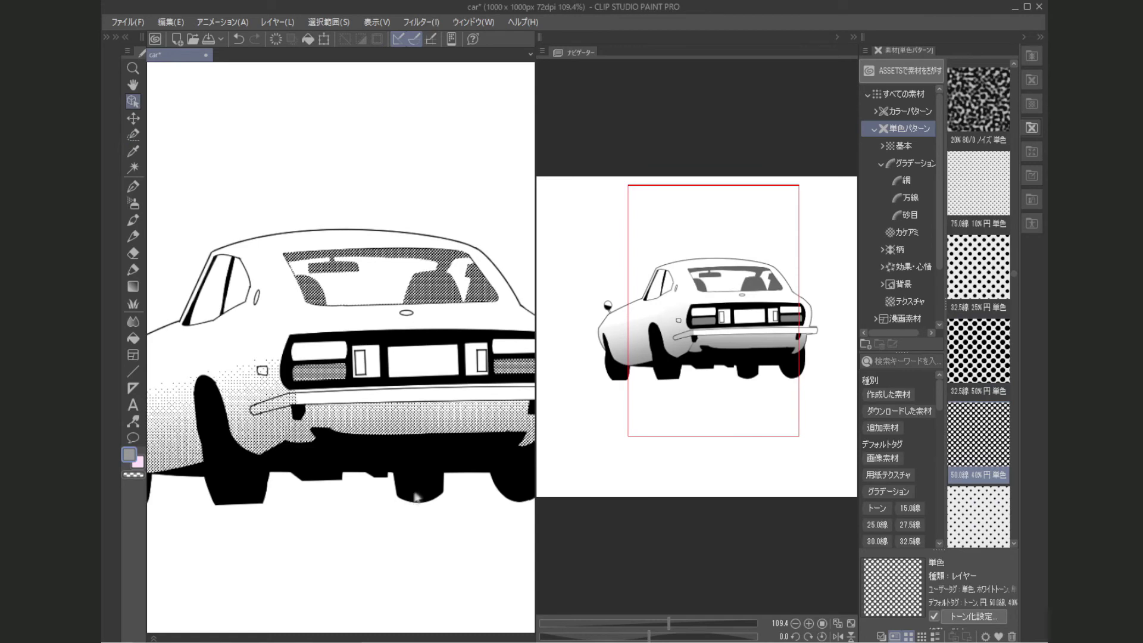
{"action": "scroll", "coordinate": [375, 518], "scroll_direction": "down", "scroll_amount": 2}
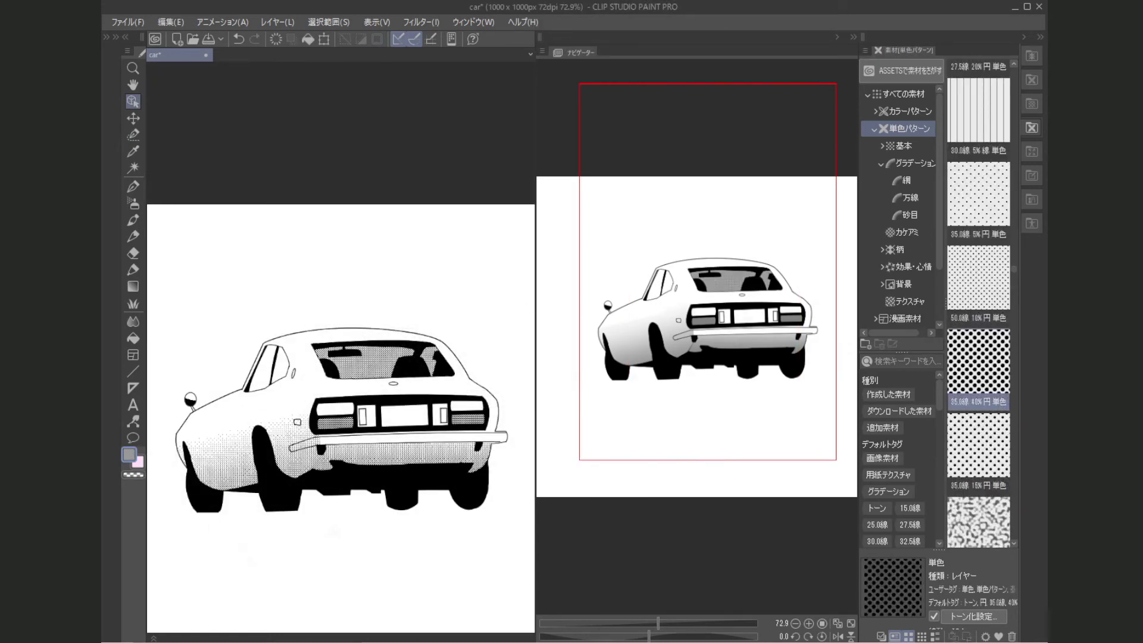
{"action": "key", "text": "ctrl+z"}
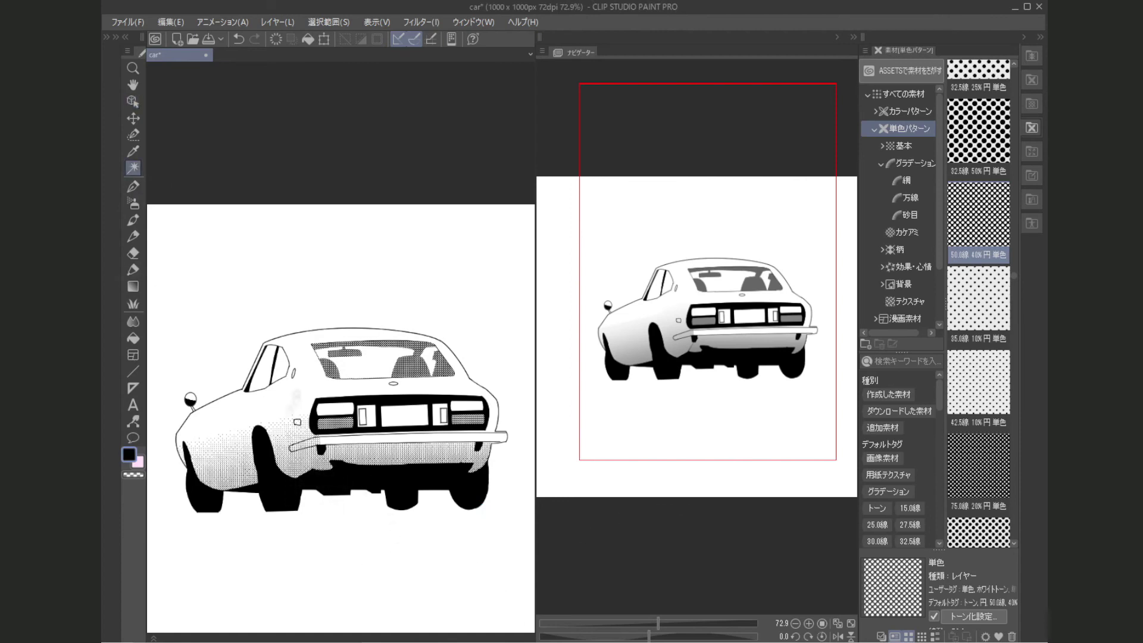
Step: Draw black reflection lines along the rear bumper with the straight line tool
{"action": "scroll", "coordinate": [416, 447], "scroll_direction": "down", "scroll_amount": 2}
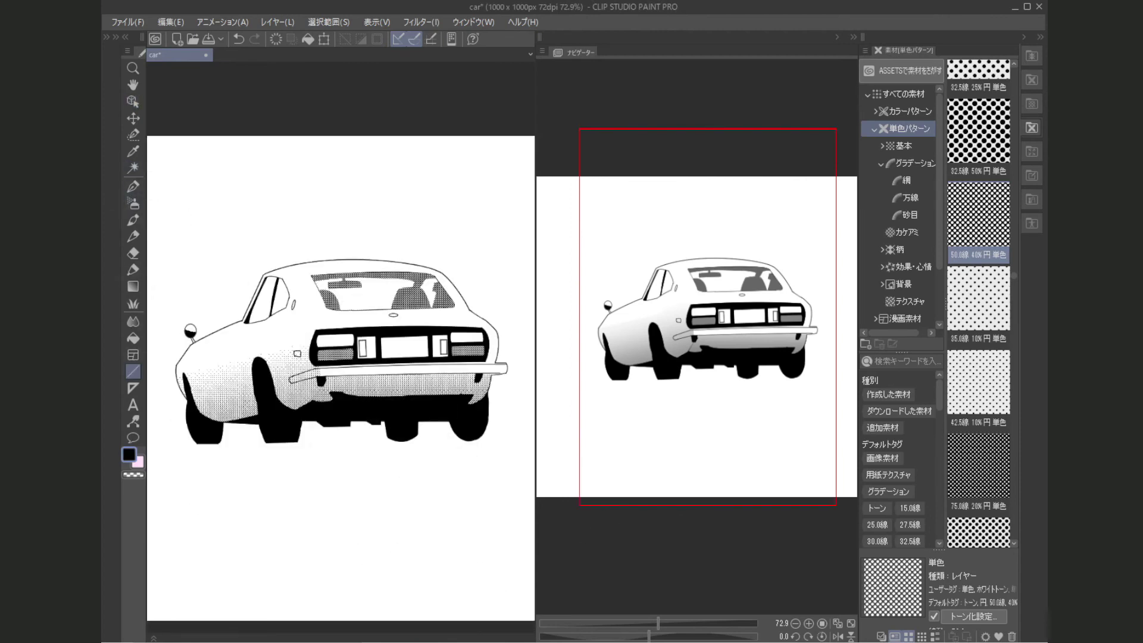
{"action": "scroll", "coordinate": [388, 414], "scroll_direction": "up", "scroll_amount": 3}
{"action": "scroll", "coordinate": [341, 345], "scroll_direction": "down", "scroll_amount": 2}
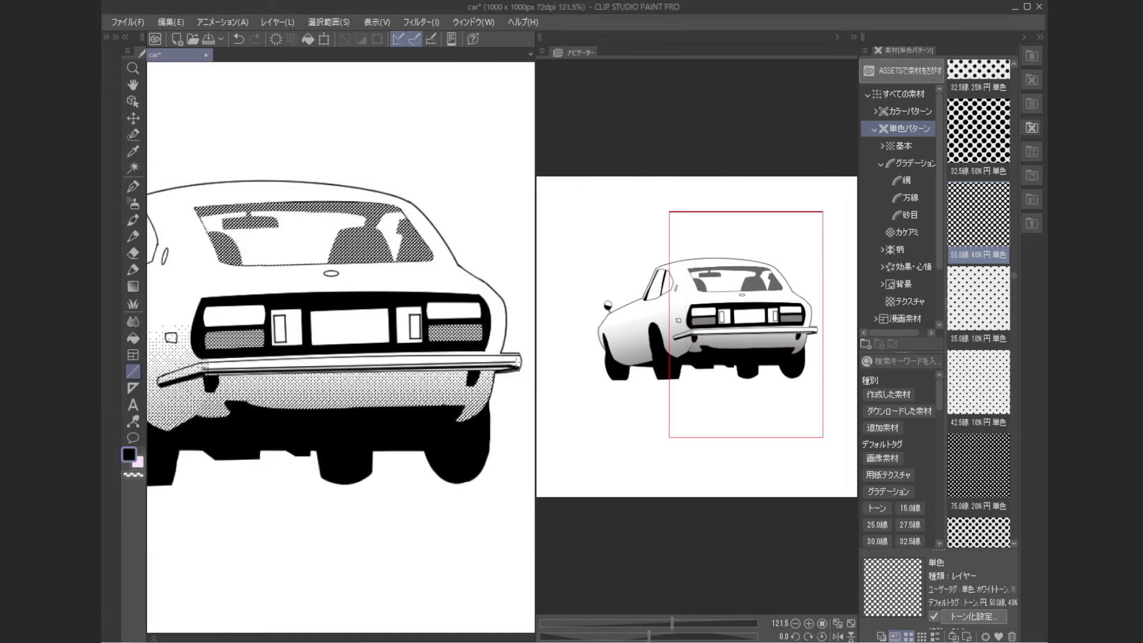
Step: Lasso a highlight shape on the lower body side, erase the gradient tone inside it and clear the selection
{"action": "scroll", "coordinate": [341, 346], "scroll_direction": "up", "scroll_amount": 2}
{"action": "scroll", "coordinate": [340, 345], "scroll_direction": "down", "scroll_amount": 4}
{"action": "scroll", "coordinate": [360, 356], "scroll_direction": "up", "scroll_amount": 3}
{"action": "left_click", "coordinate": [363, 220]}
{"action": "key", "text": "m"}
{"action": "scroll", "coordinate": [340, 294], "scroll_direction": "up", "scroll_amount": 4}
{"action": "left_click_drag", "start_coordinate": [339, 294], "coordinate": [340, 306]}
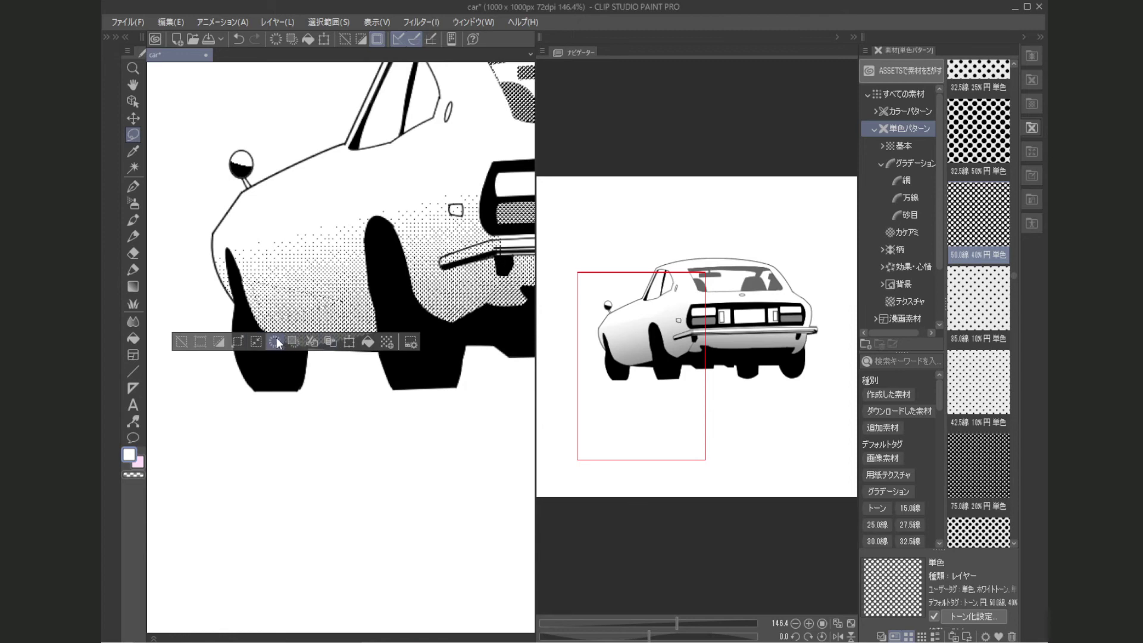
{"action": "left_click", "coordinate": [181, 342]}
Step: Apply the 100% straight L gradient tone to the selected ground area and adjust the gradient's direction and extent below the car
{"action": "scroll", "coordinate": [204, 413], "scroll_direction": "down", "scroll_amount": 6}
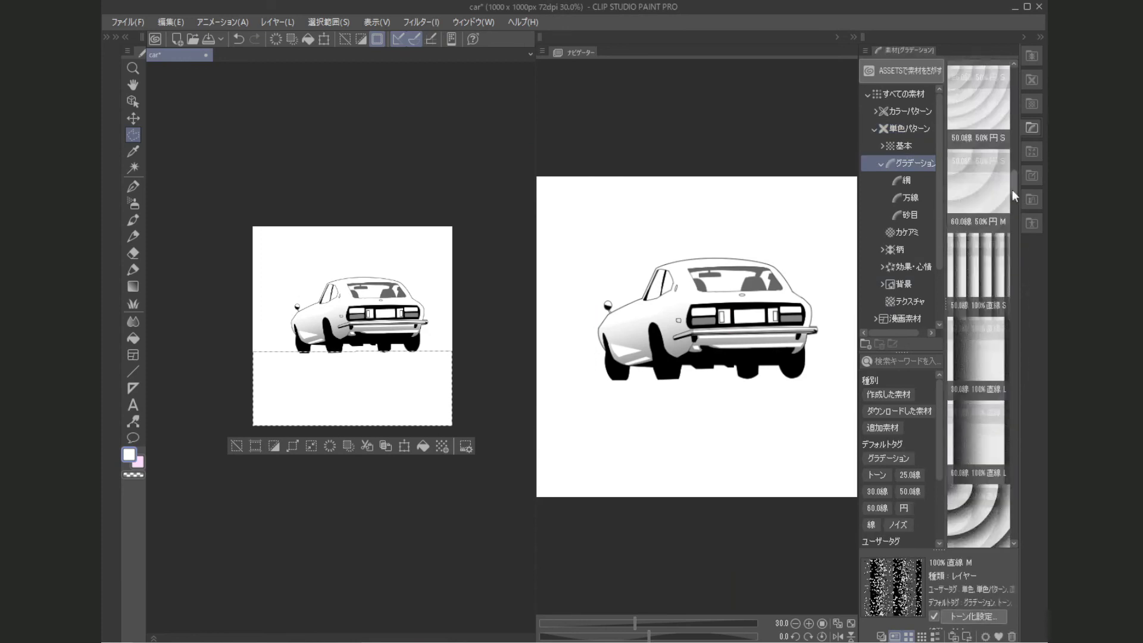
{"action": "left_click_drag", "start_coordinate": [1012, 189], "coordinate": [1024, 502]}
{"action": "left_click_drag", "start_coordinate": [978, 471], "coordinate": [357, 387]}
{"action": "left_click_drag", "start_coordinate": [369, 498], "coordinate": [369, 516]}
{"action": "left_click_drag", "start_coordinate": [369, 352], "coordinate": [331, 362]}
{"action": "left_click_drag", "start_coordinate": [347, 434], "coordinate": [341, 450]}
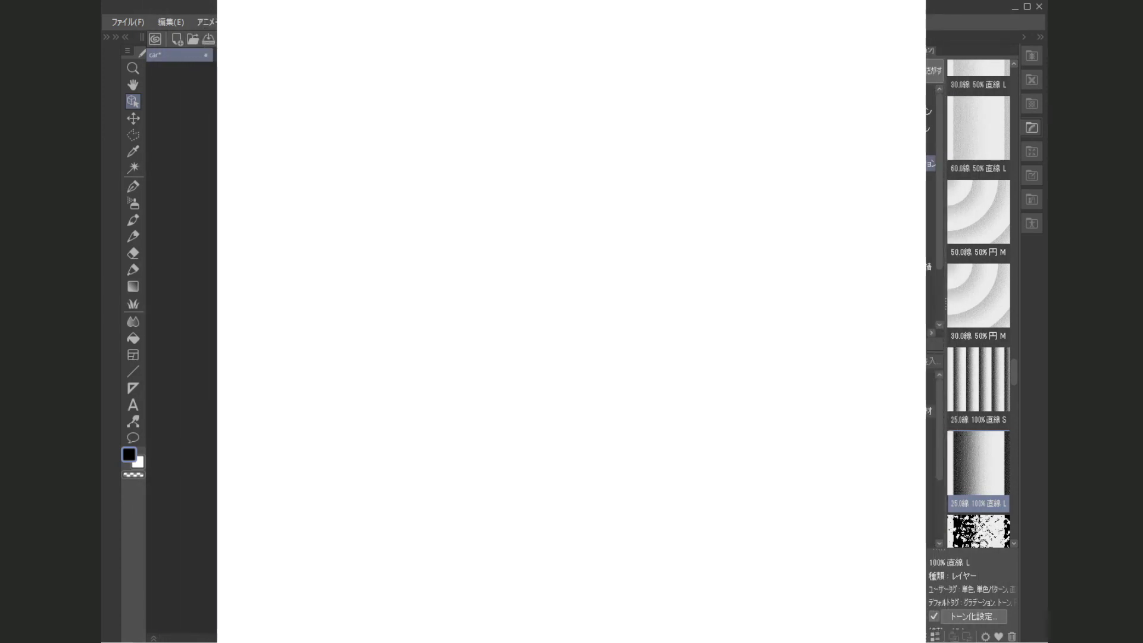